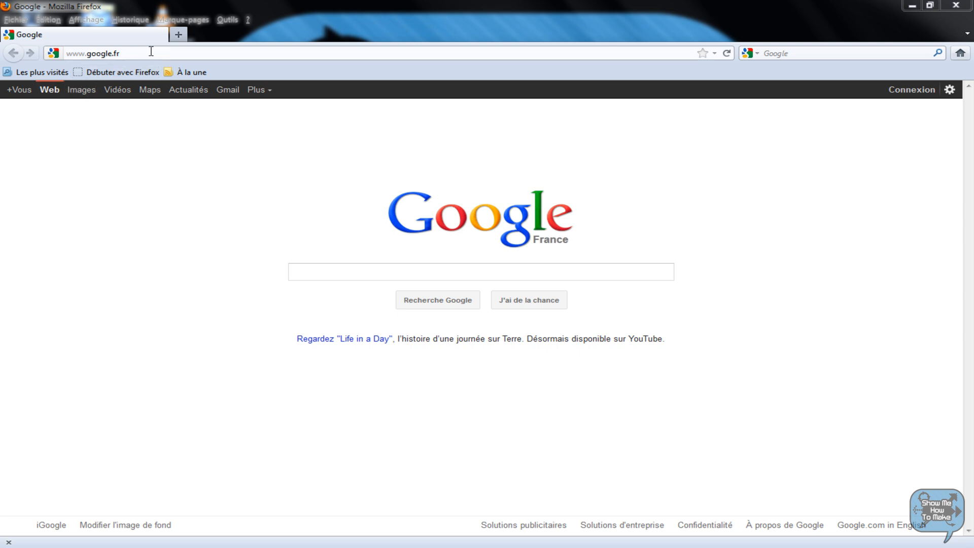
Open the about:config page and accept the warning about changing advanced preferences.
left_click_drag(152, 51, 68, 54)
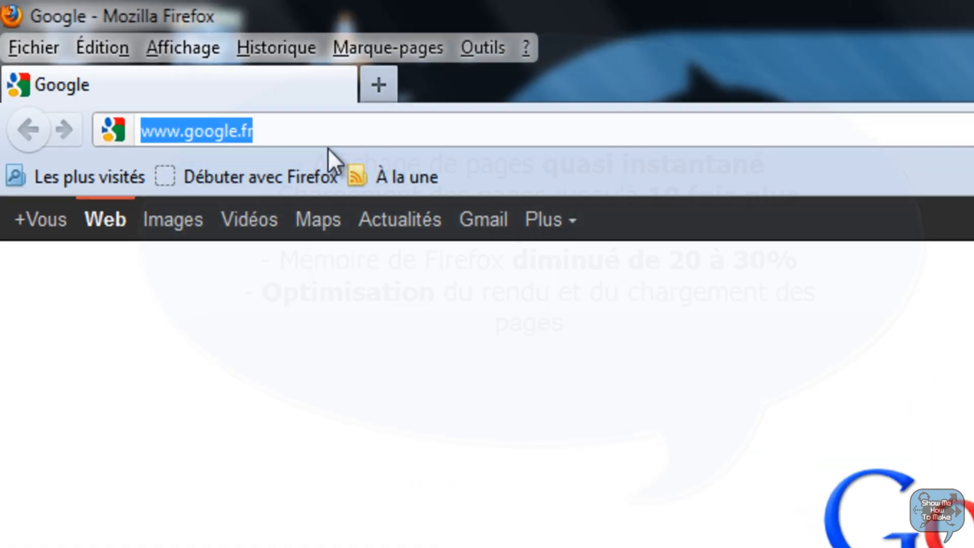
type("about")
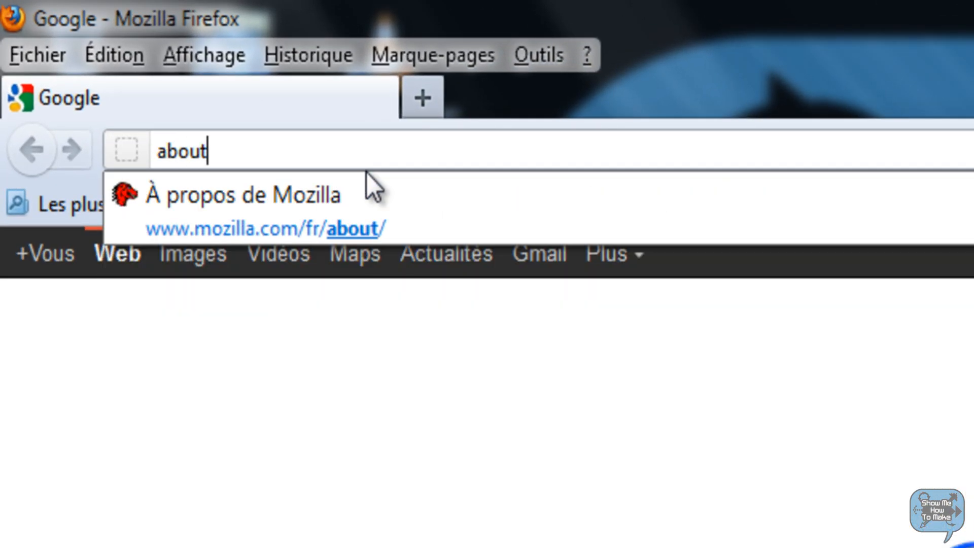
type(":")
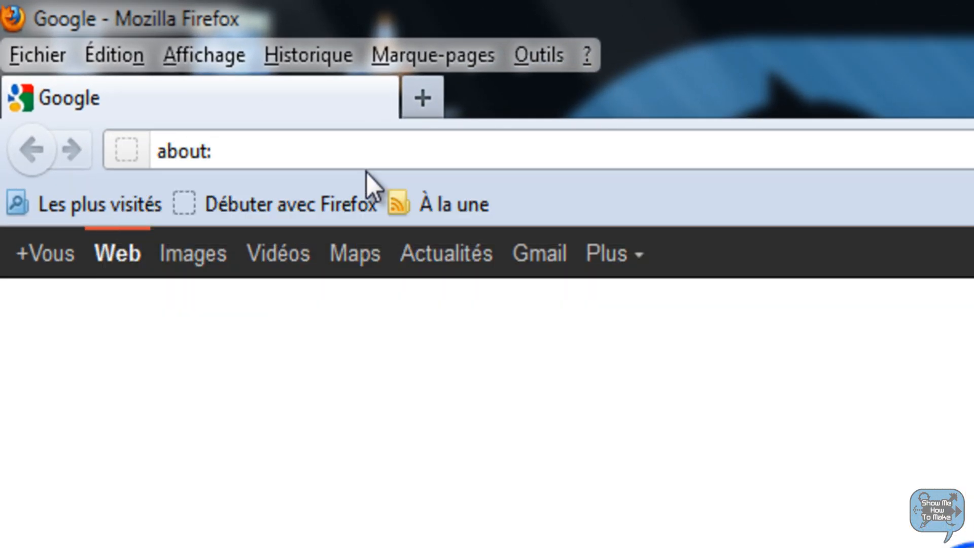
type("config")
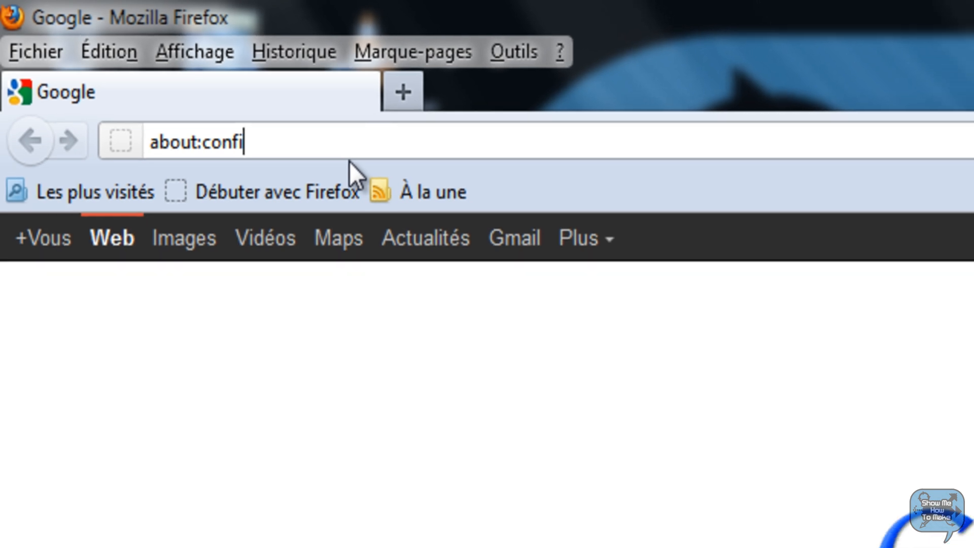
key("Return")
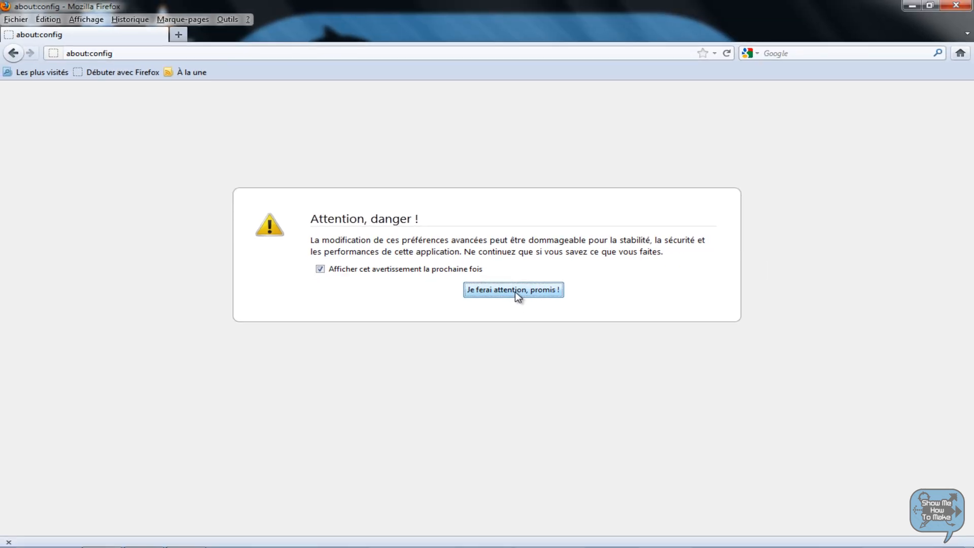
left_click(517, 291)
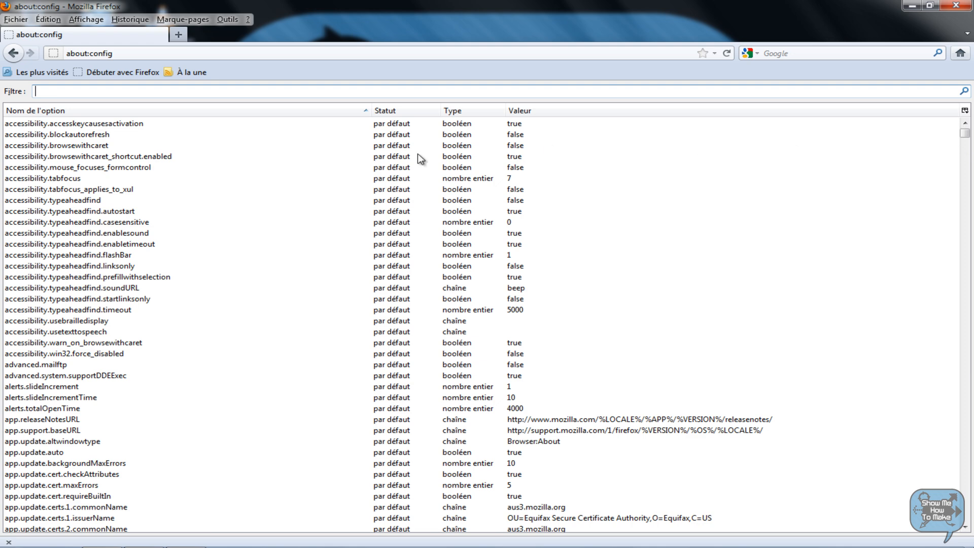
left_click(965, 136)
mouse_move(966, 136)
left_mouse_down()
mouse_move(955, 284)
mouse_move(966, 447)
mouse_move(965, 127)
left_mouse_up()
left_click(99, 92)
right_click(213, 138)
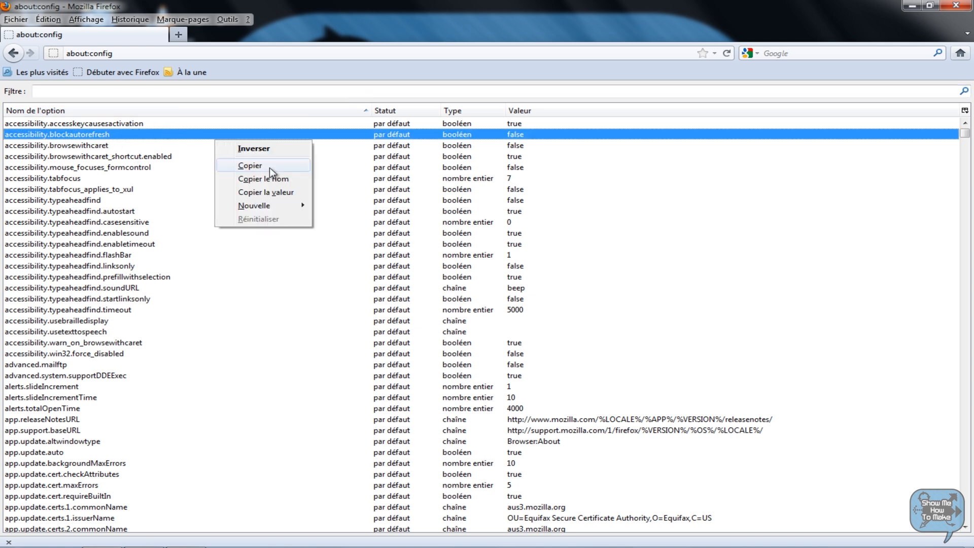
mouse_move(283, 206)
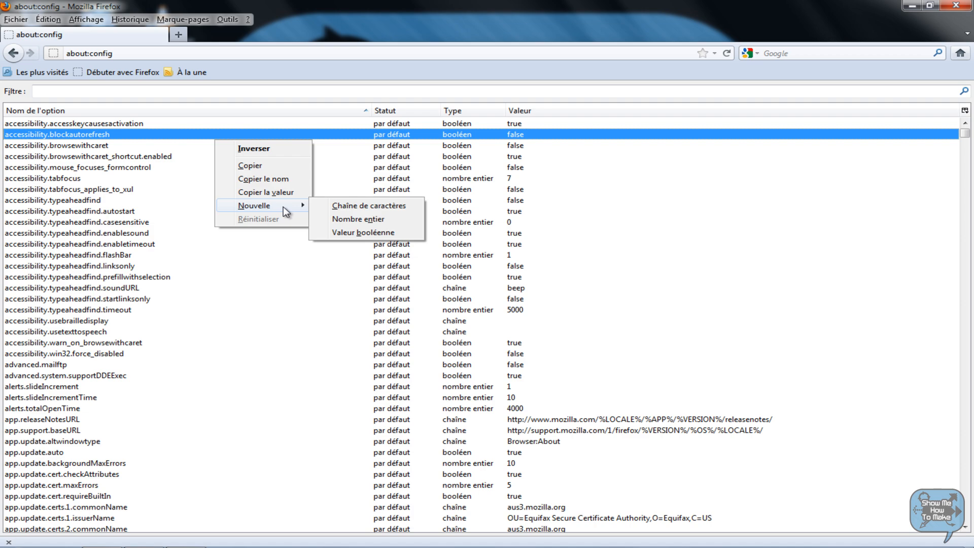
right_click(106, 229)
right_click(107, 188)
right_click(75, 270)
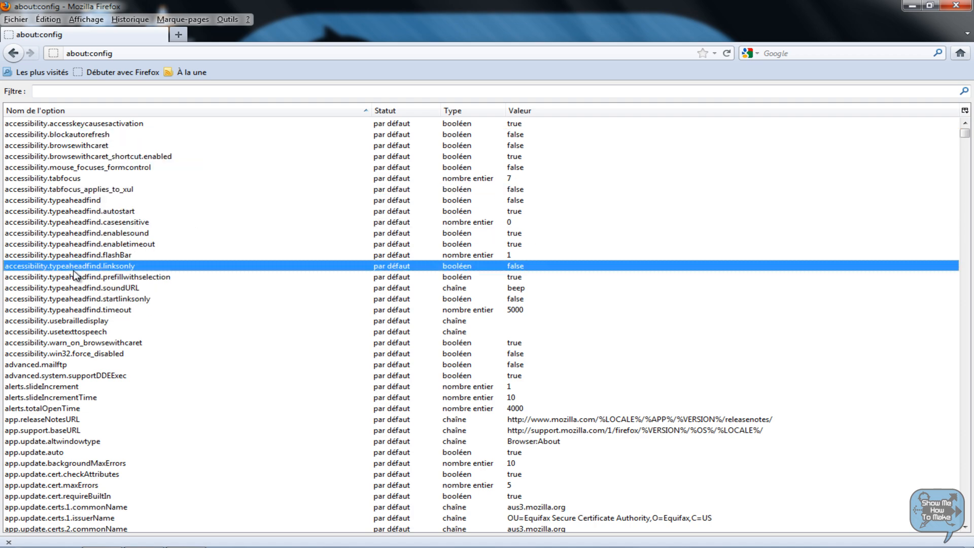
right_click(401, 333)
right_click(503, 191)
Create a new integer preference named browser.cache.memory.capacity with the value 8000.
right_click(72, 210)
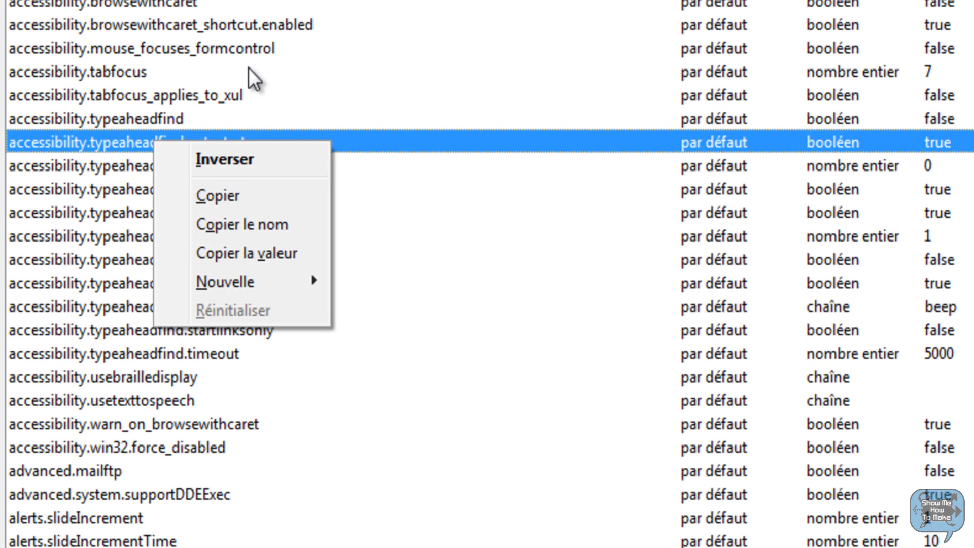
mouse_move(245, 279)
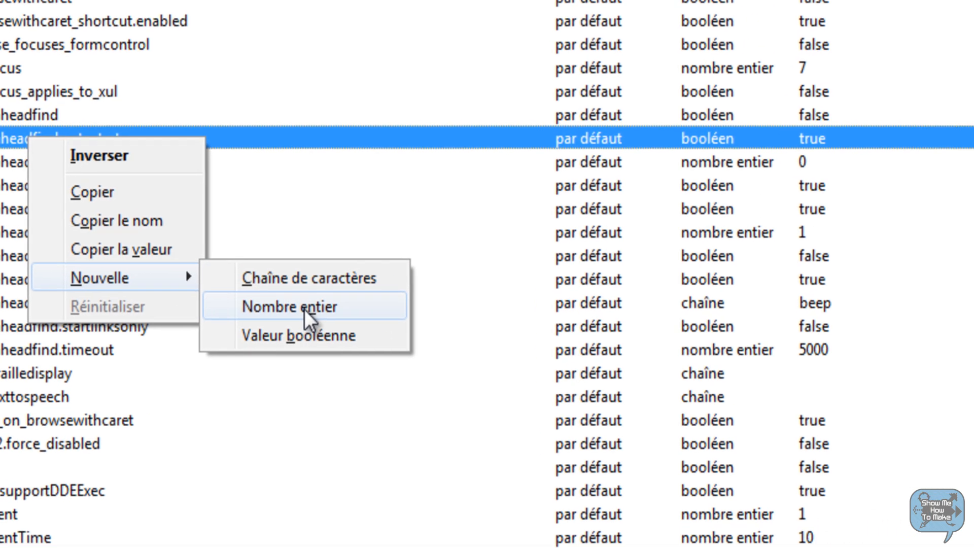
left_click(431, 313)
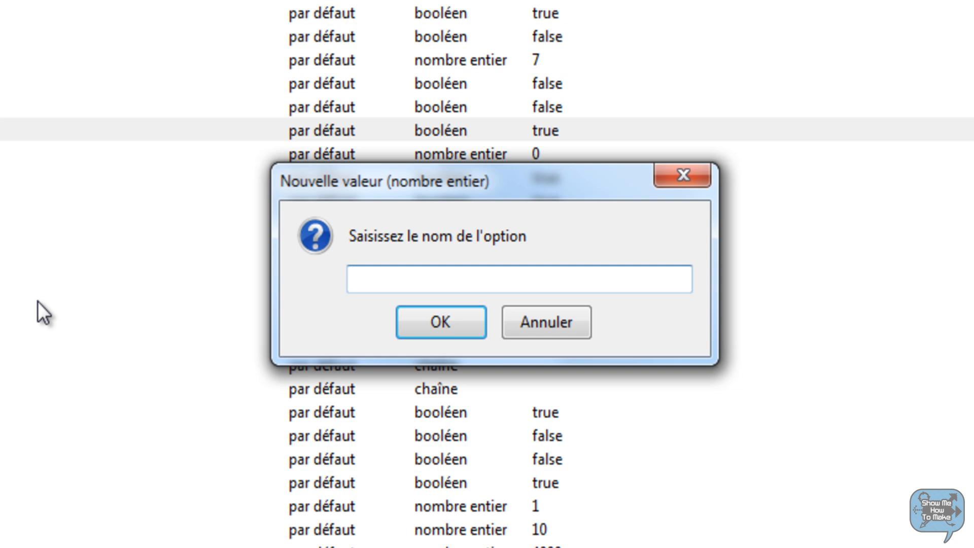
type("browser.cache")
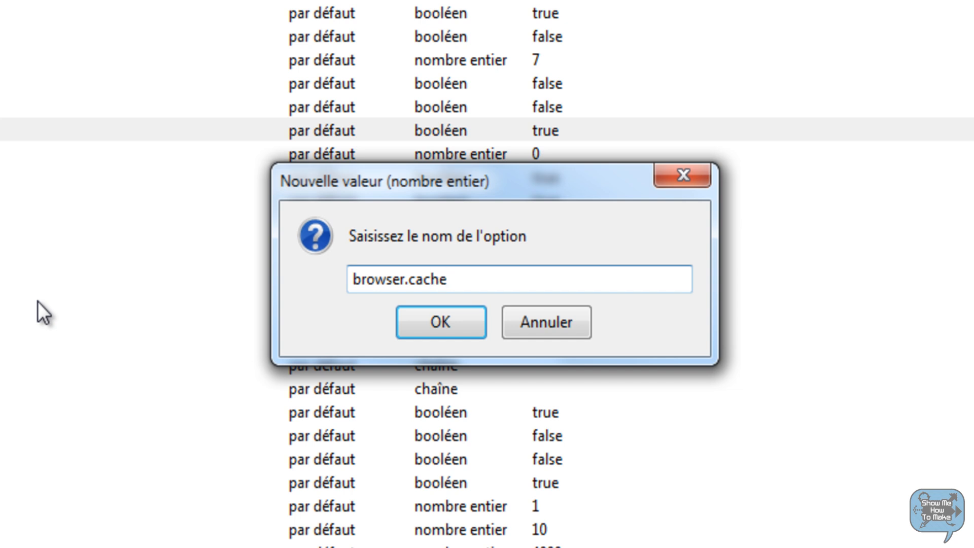
type(".memory")
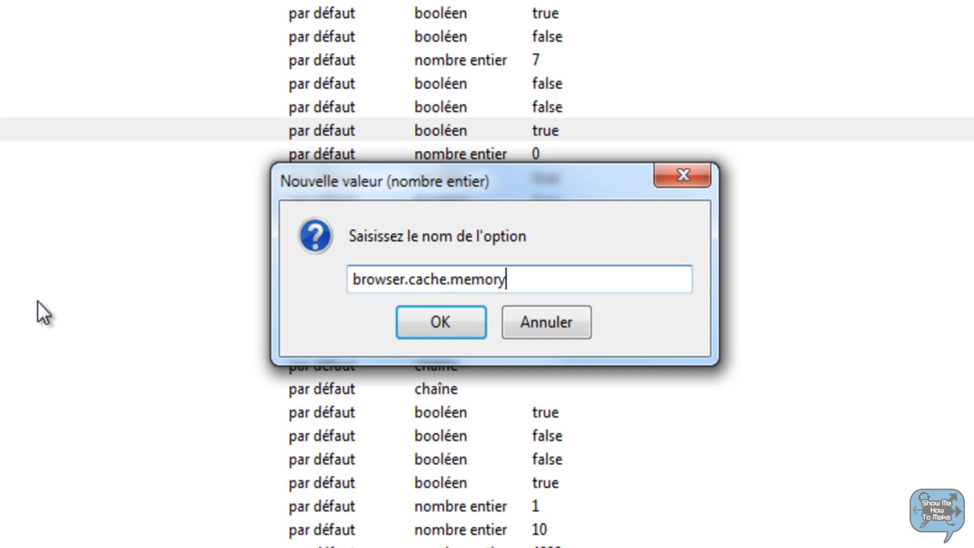
type(".capacity")
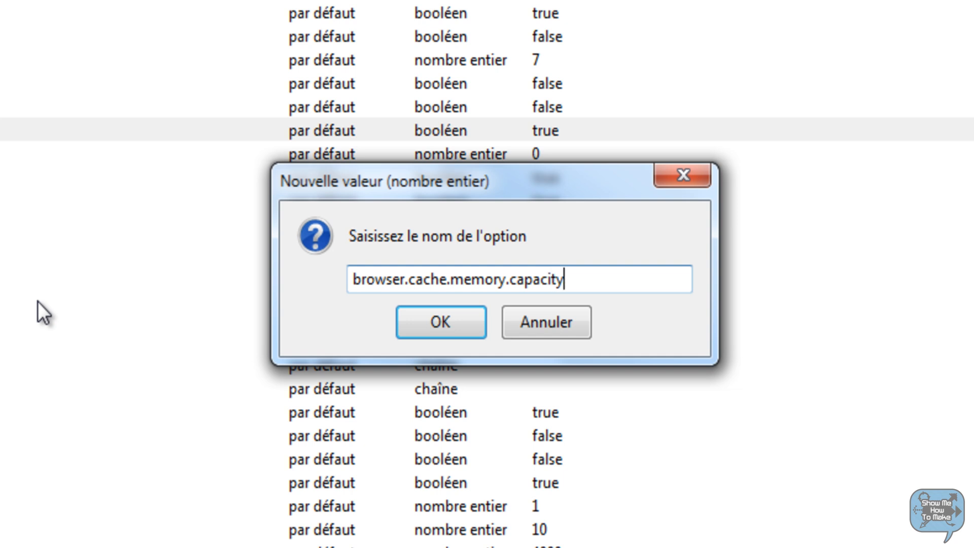
left_click(463, 326)
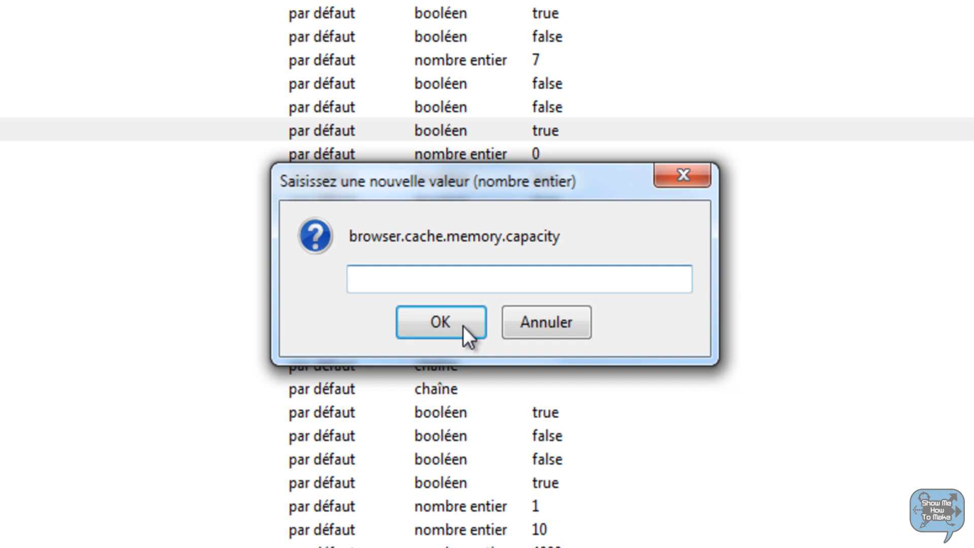
type("8000")
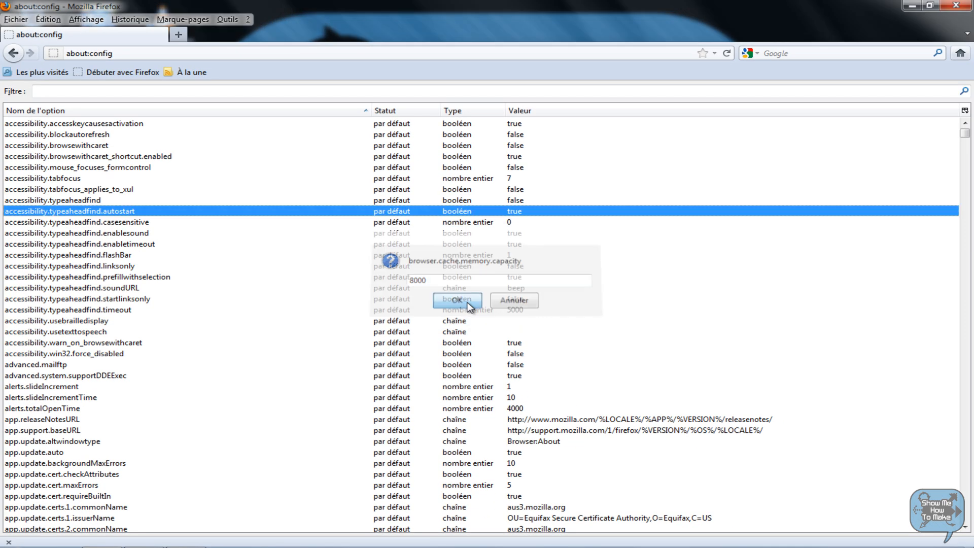
left_click(466, 306)
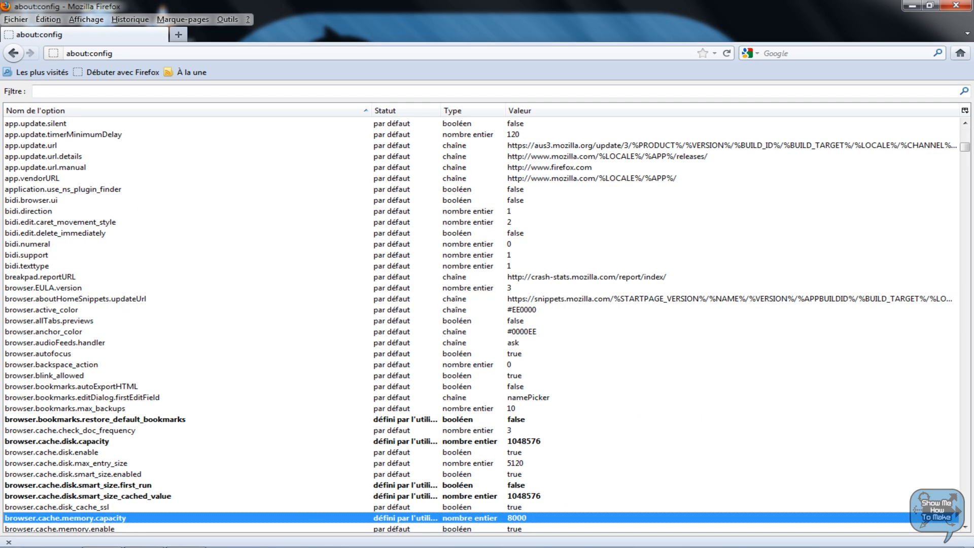
scroll(452, 453, "down", 5)
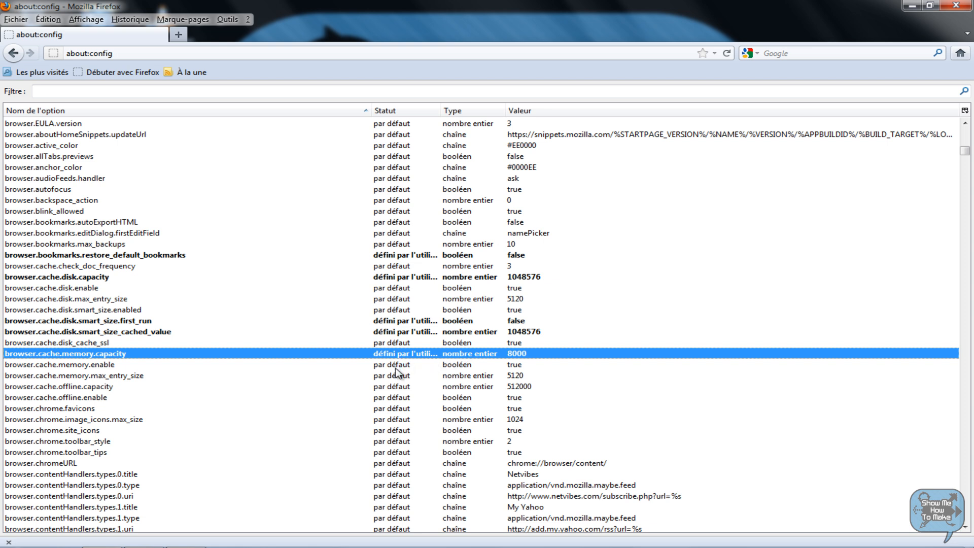
left_click(912, 6)
mouse_move(20, 545)
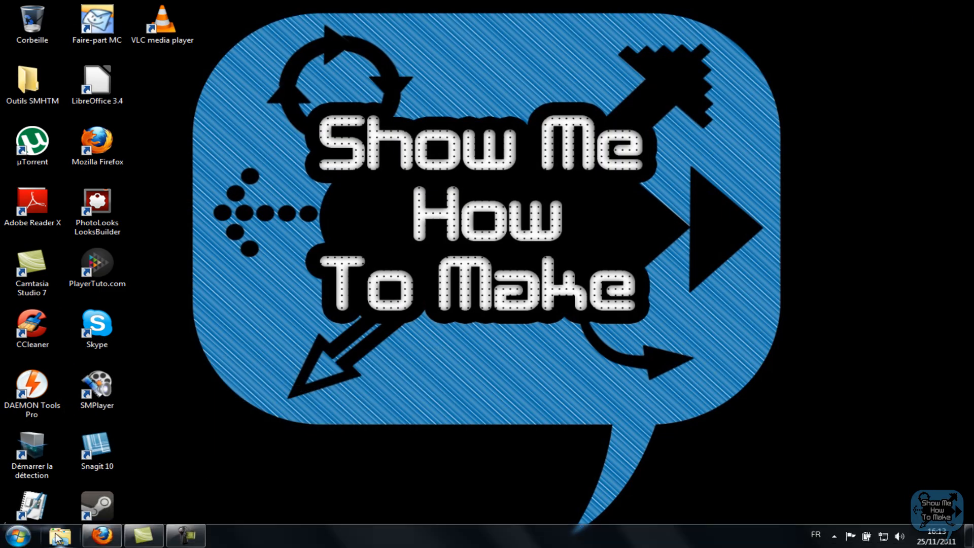
left_click(100, 537)
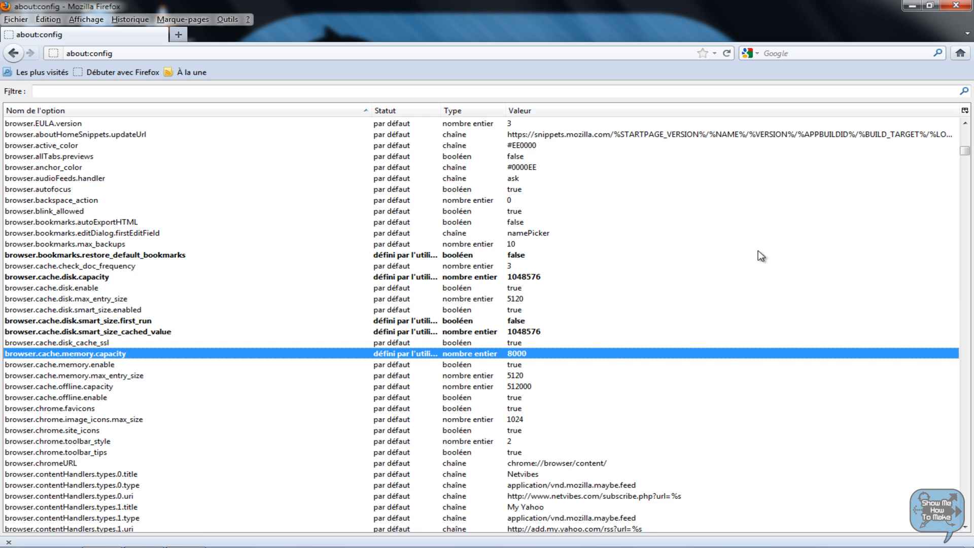
Create a new boolean preference named config.trim_on_minimize.
scroll(758, 251, "up", 3)
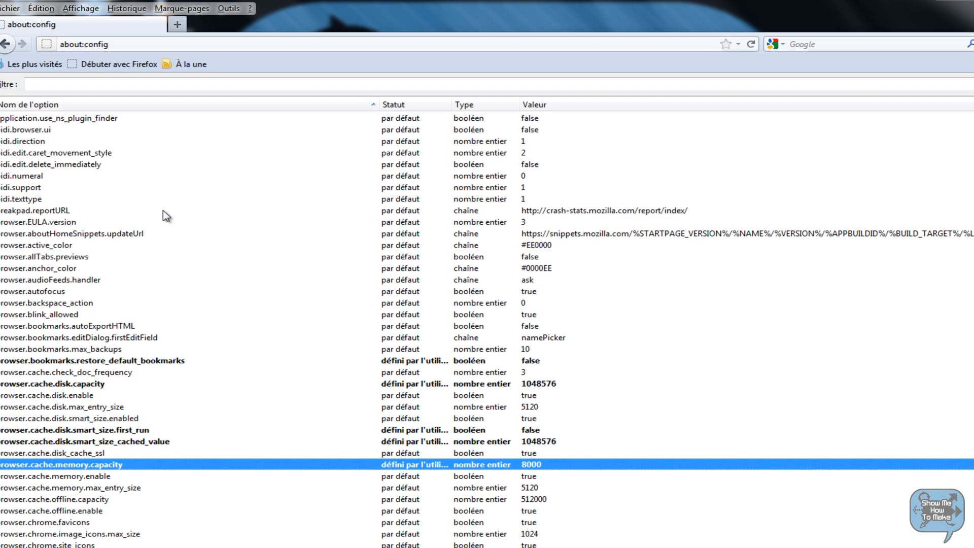
right_click(148, 210)
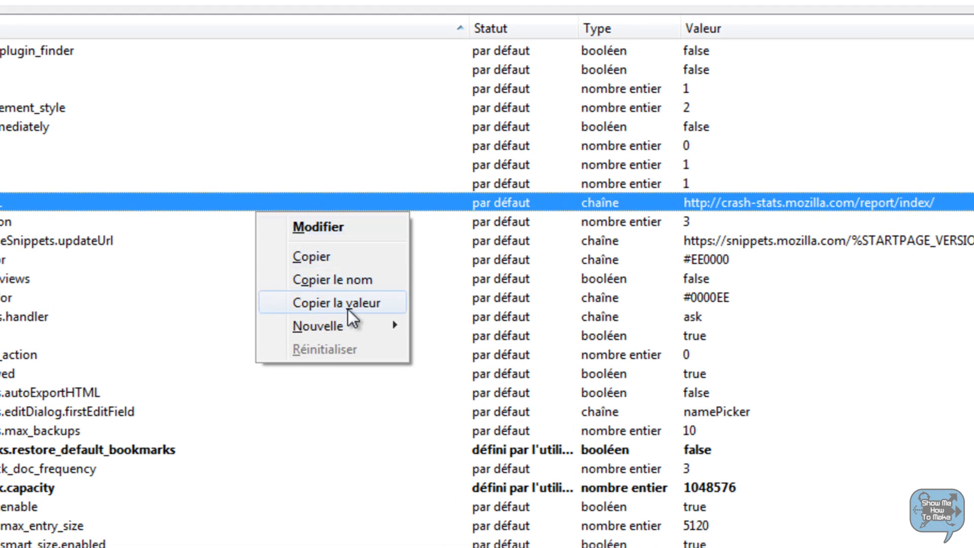
mouse_move(364, 326)
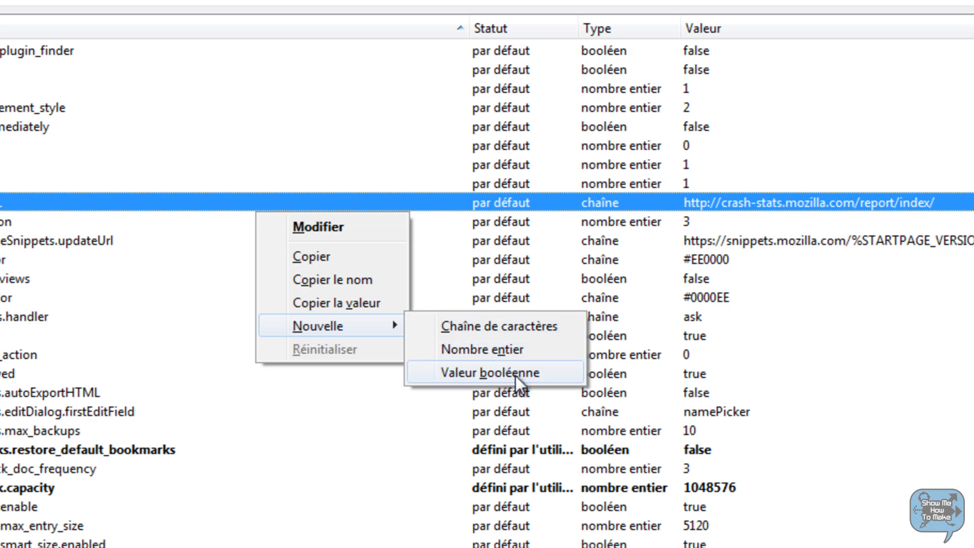
left_click(516, 375)
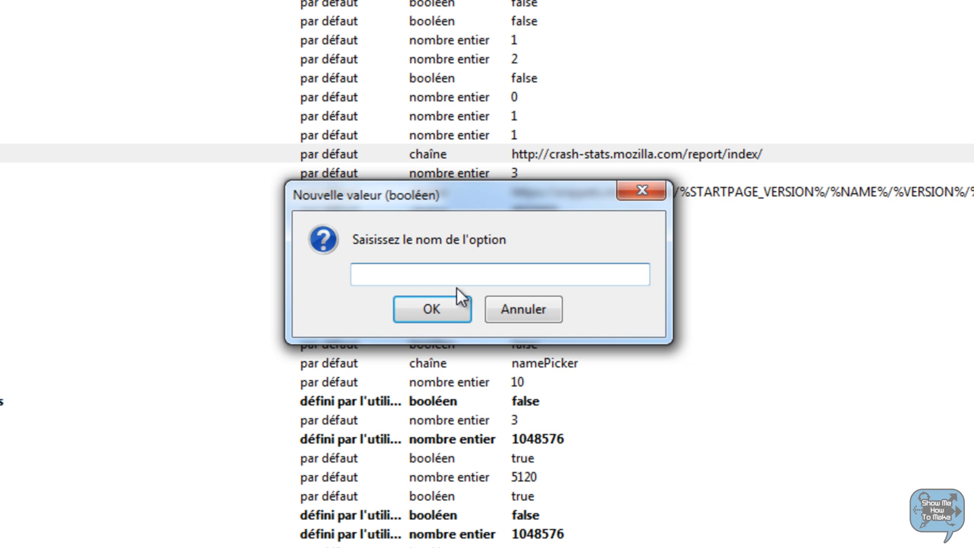
type("config")
type(".trim")
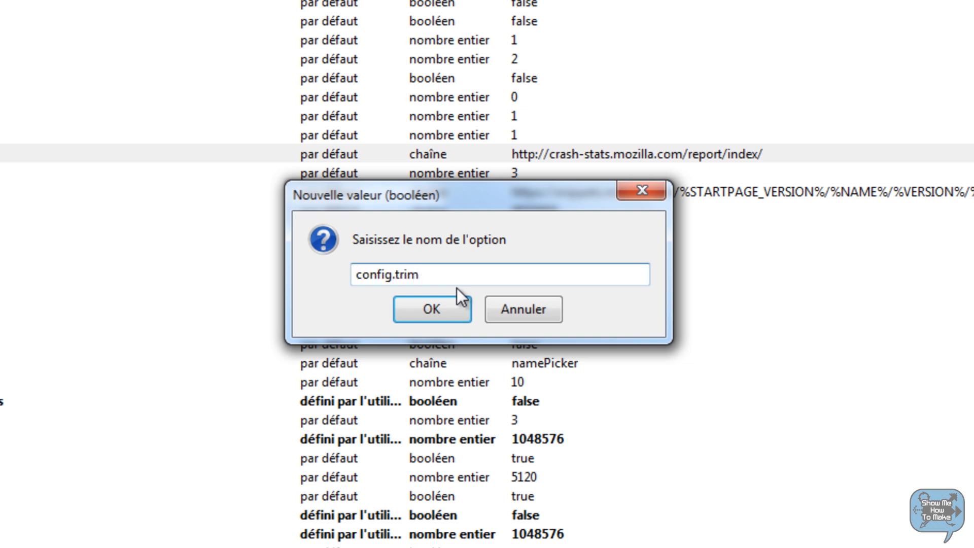
type("_")
type("tr")
key("BackSpace")
key("BackSpace")
type("on_minimize")
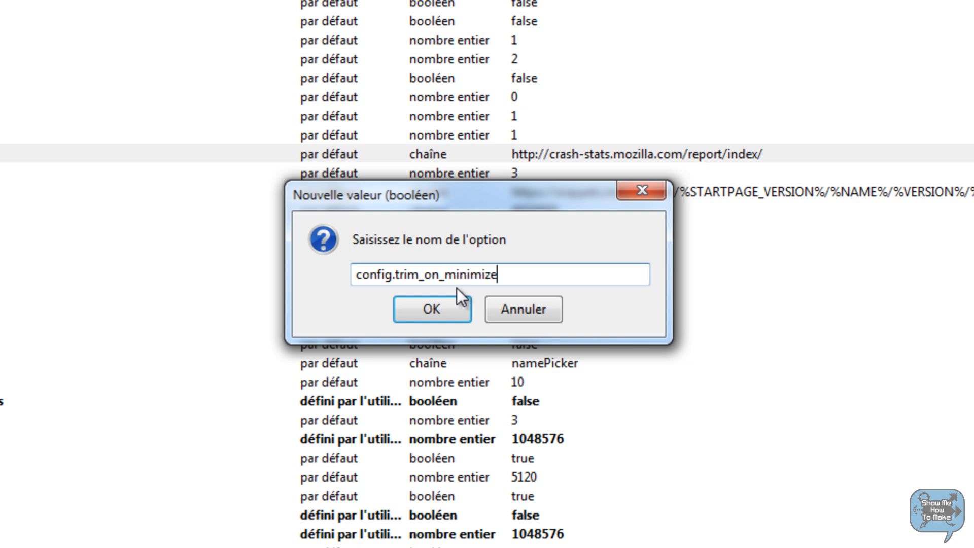
left_click(434, 309)
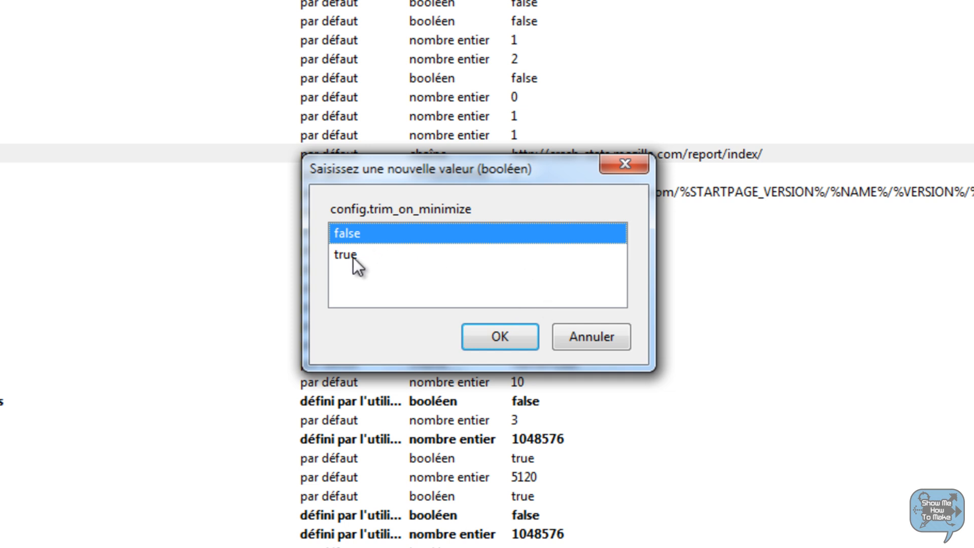
Set the value of the config.trim_on_minimize preference to true.
left_click(353, 257)
left_click(356, 238)
left_click(358, 253)
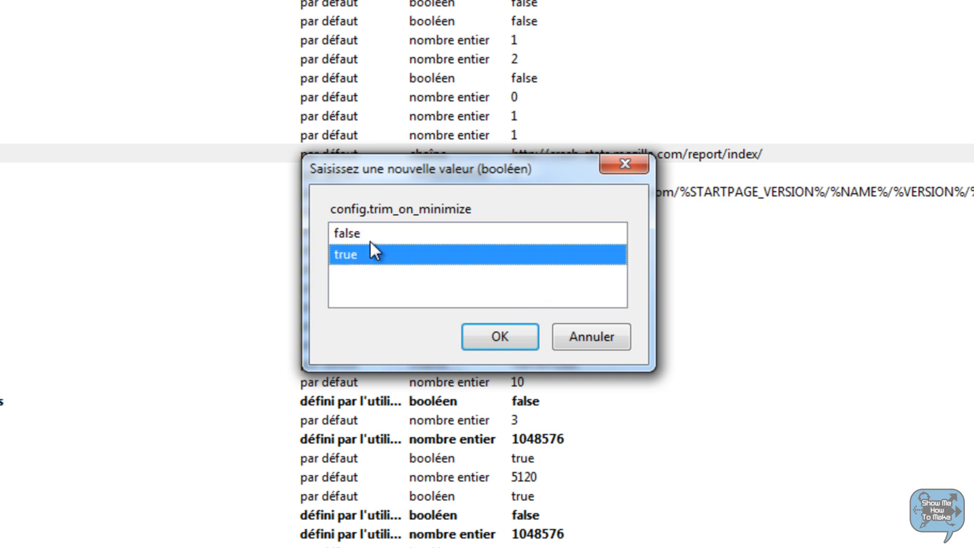
left_click(371, 242)
left_click(366, 254)
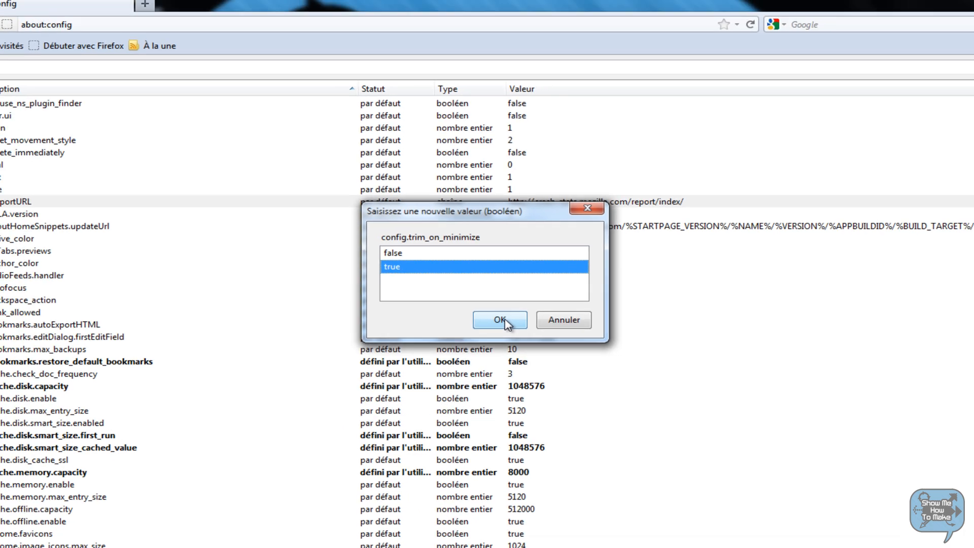
left_click(487, 332)
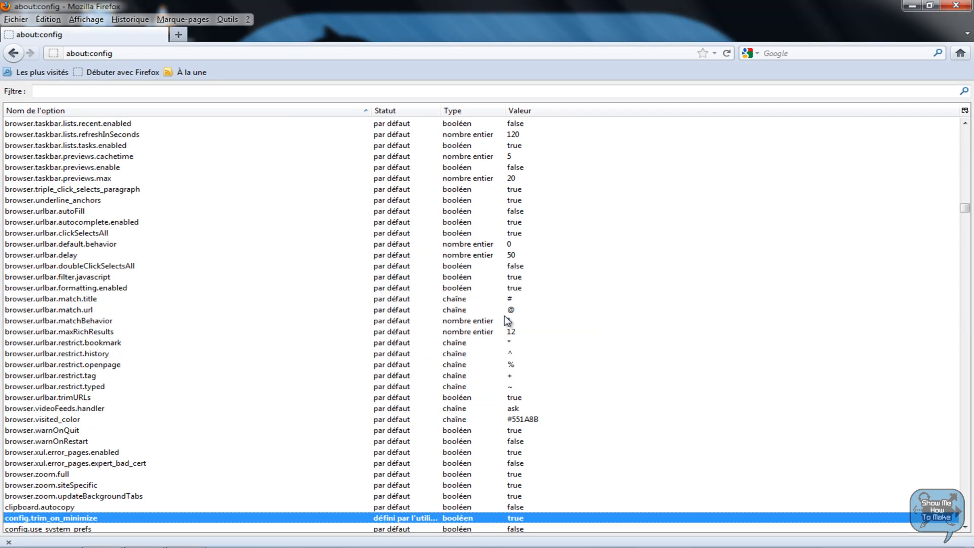
Create a new boolean preference named browser.turbo.enabled with the value true.
scroll(344, 477, "down", 2)
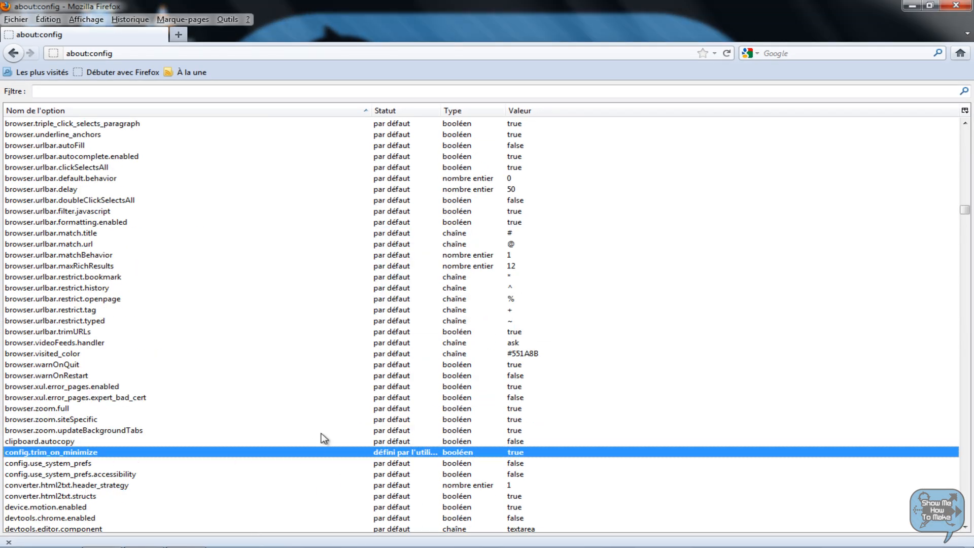
scroll(324, 439, "up", 3)
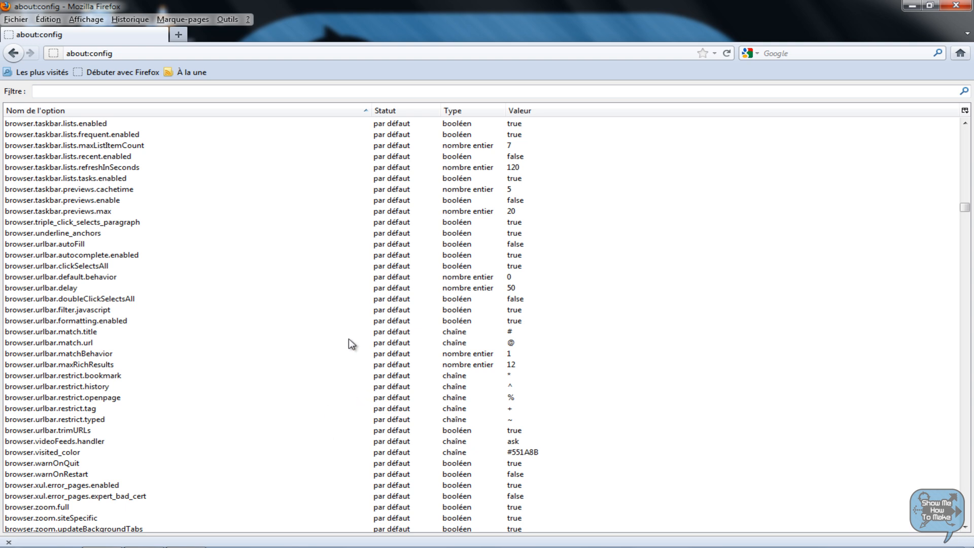
right_click(183, 211)
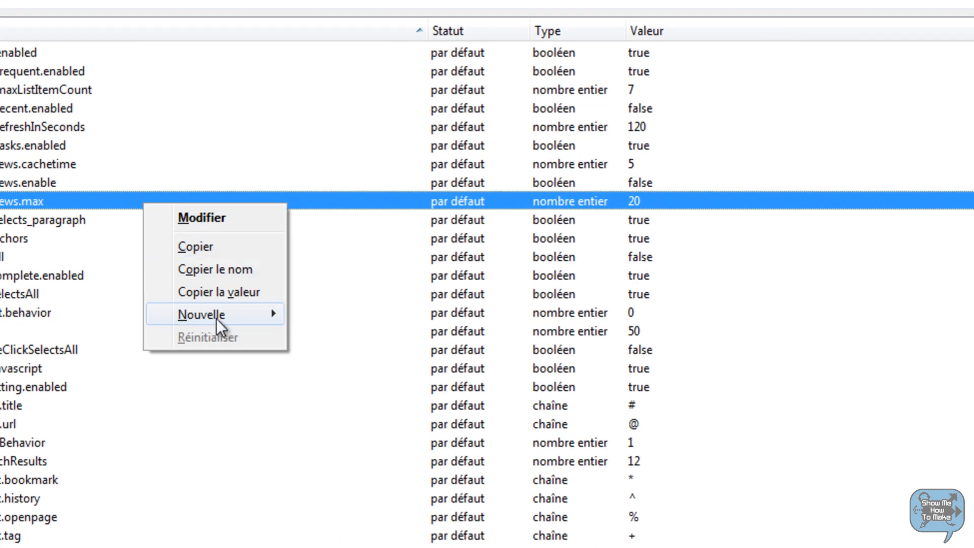
mouse_move(261, 282)
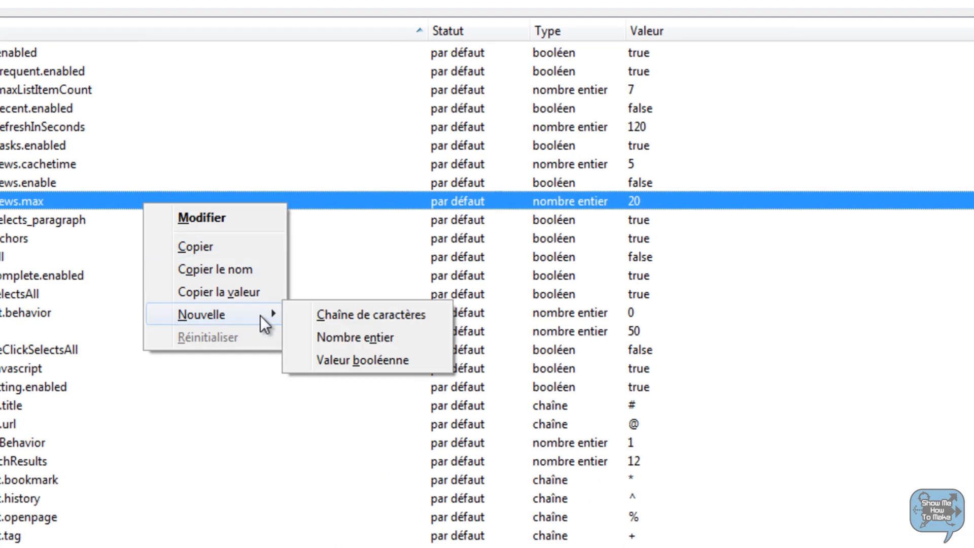
left_click(383, 361)
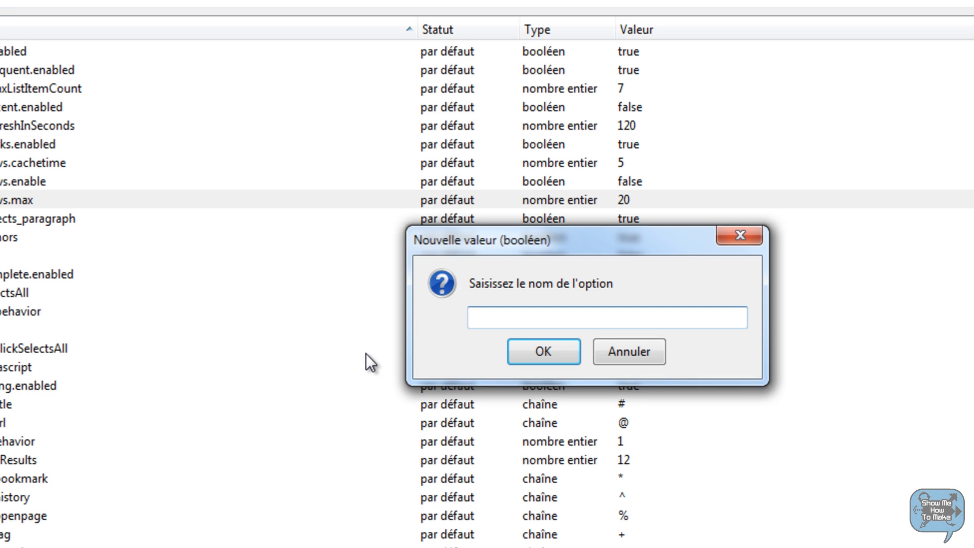
type("bro")
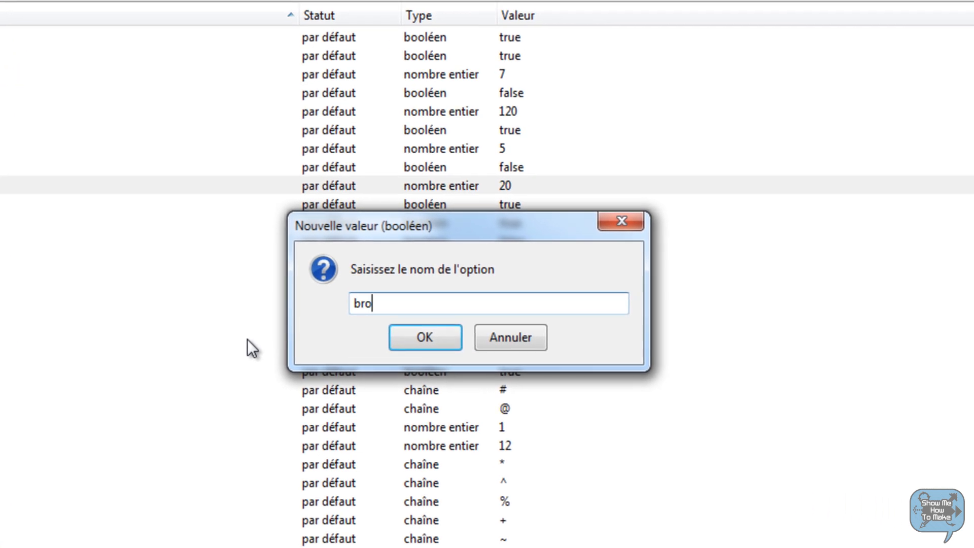
type("wser.turbo")
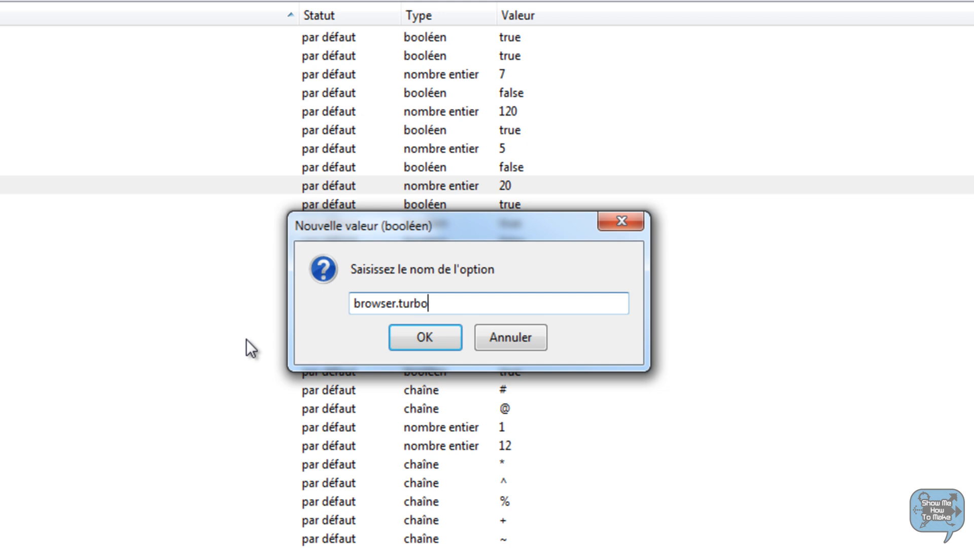
type(".enabled")
left_click(440, 339)
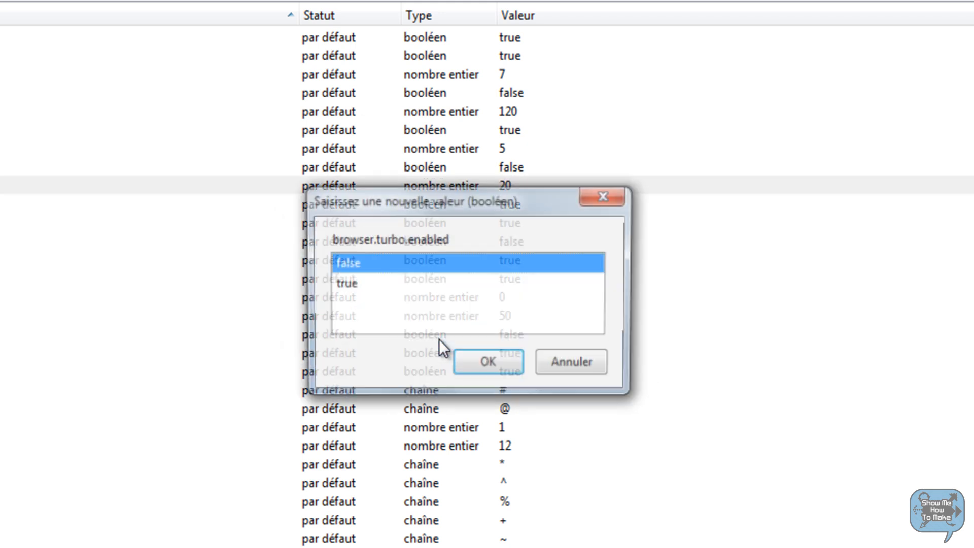
left_click(347, 285)
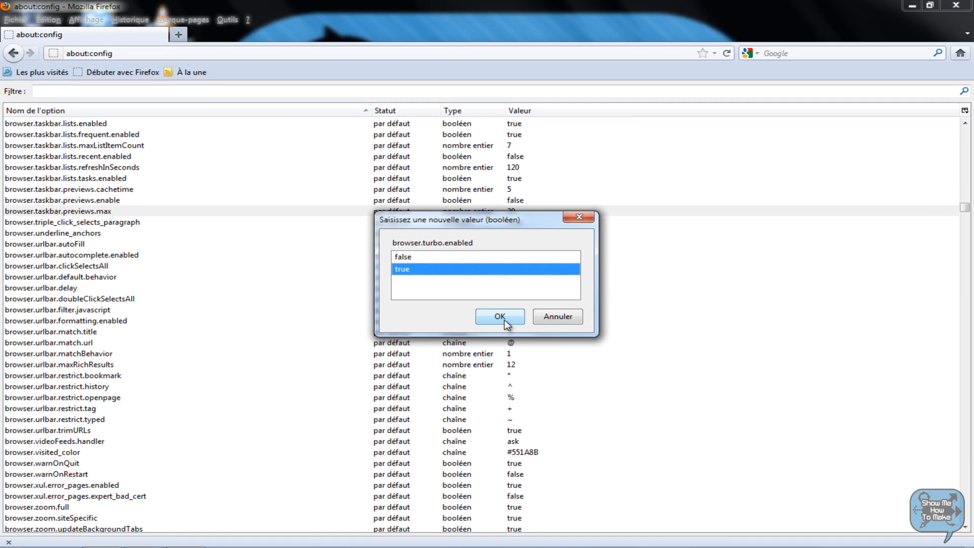
left_click(500, 317)
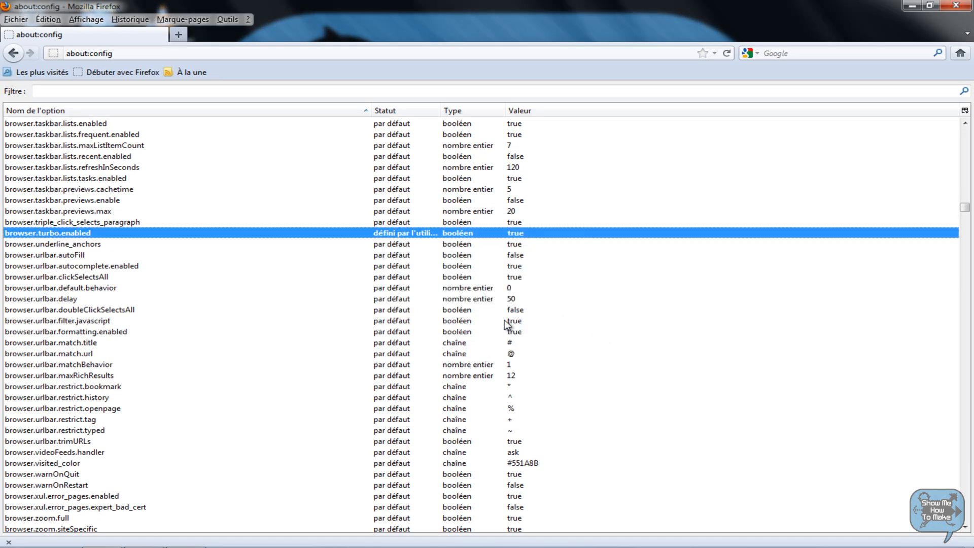
Create a new integer preference named browser.sessionhistory.max_total_vewers with the value 0.
scroll(497, 322, "down", 1)
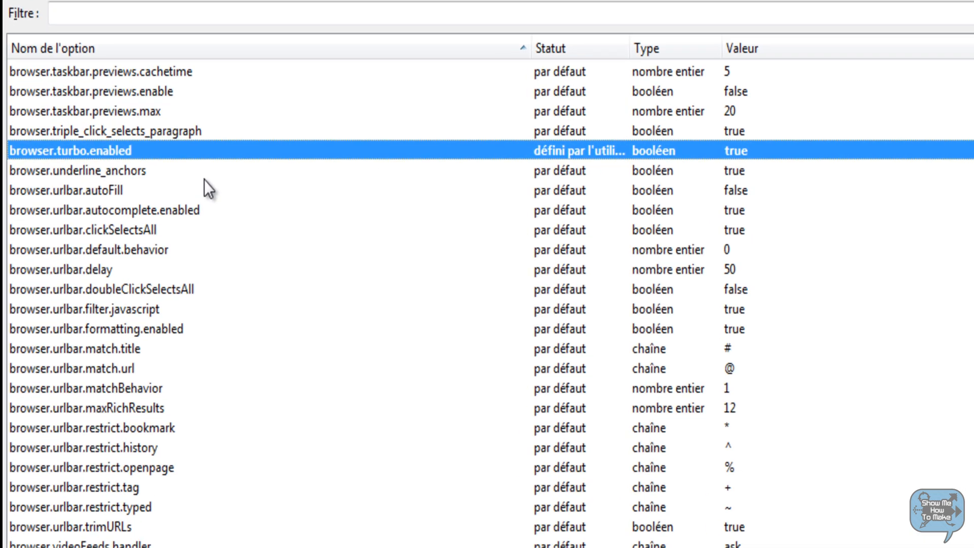
right_click(145, 215)
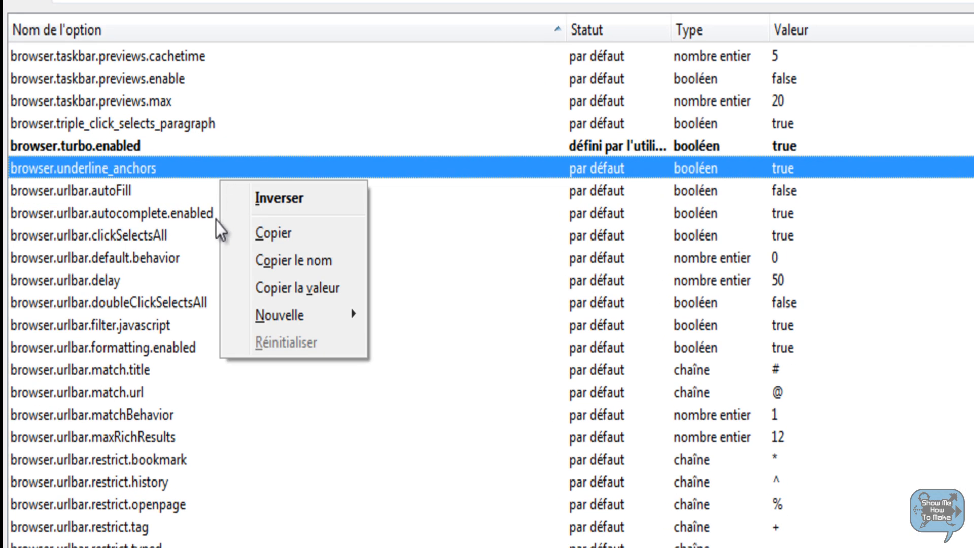
mouse_move(323, 314)
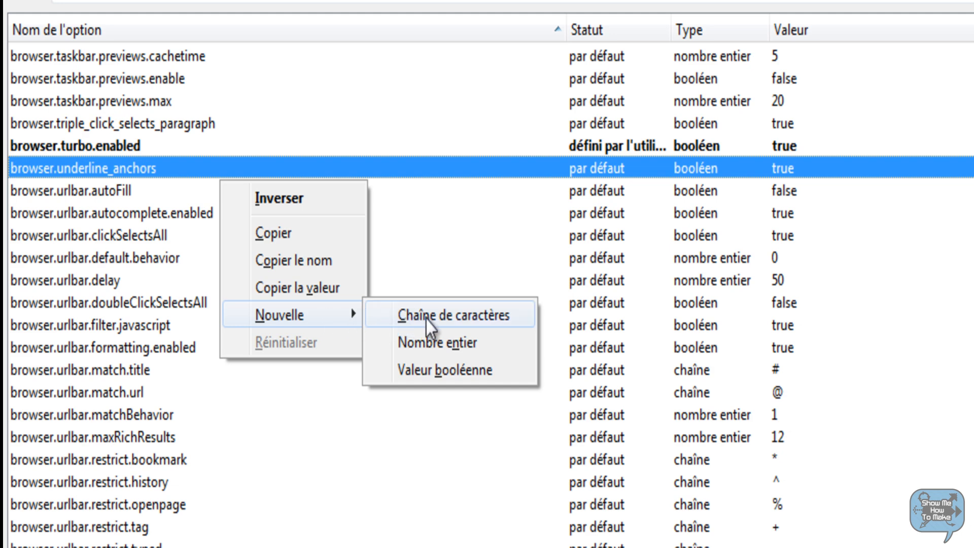
left_click(470, 349)
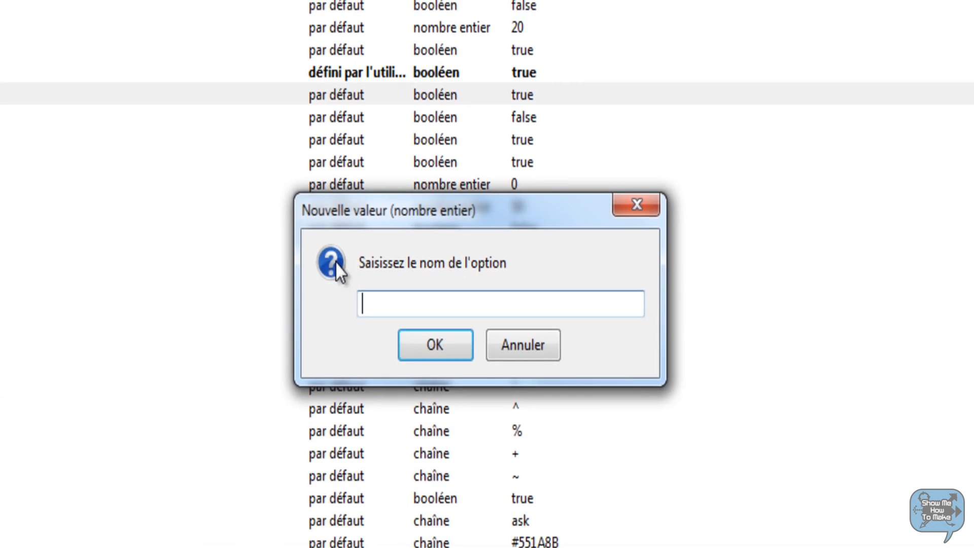
type("browser.s")
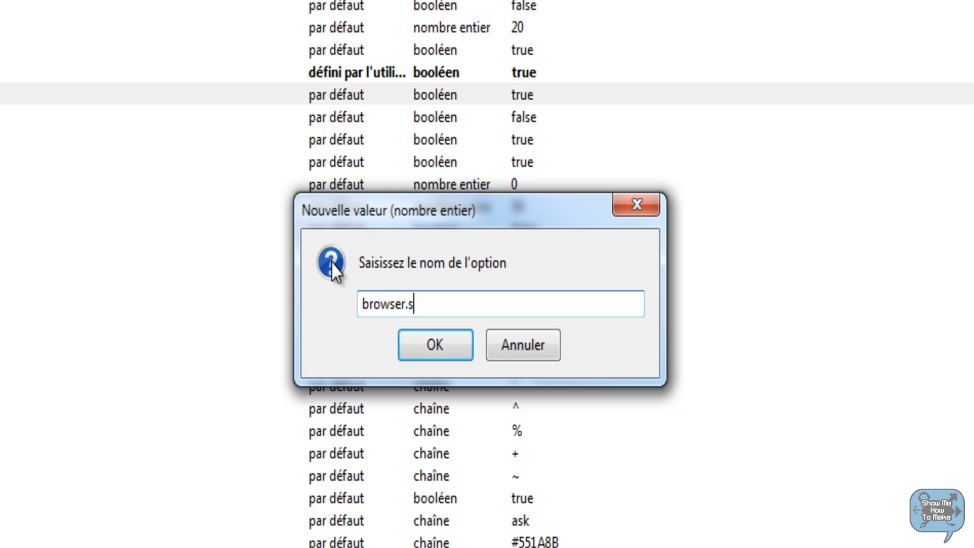
type("essionhistory")
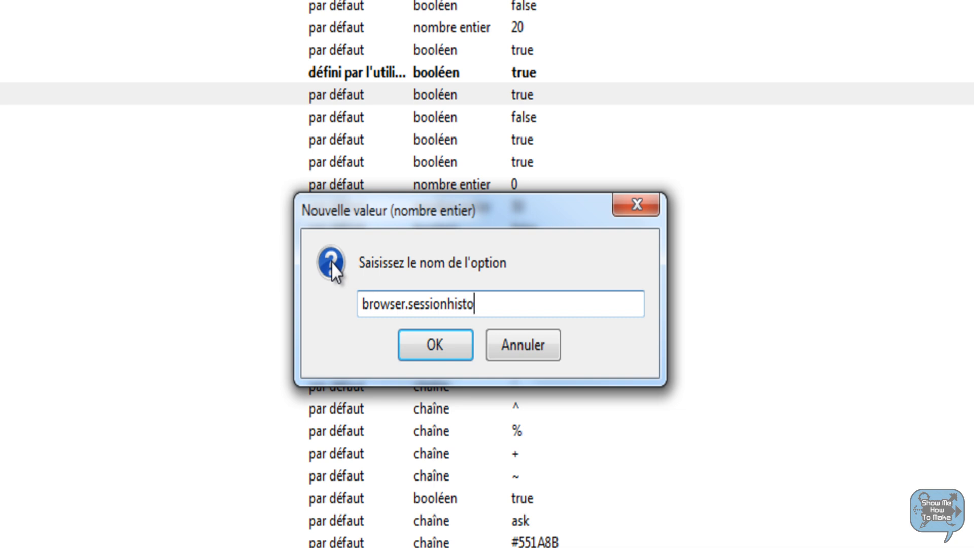
type(".max_total")
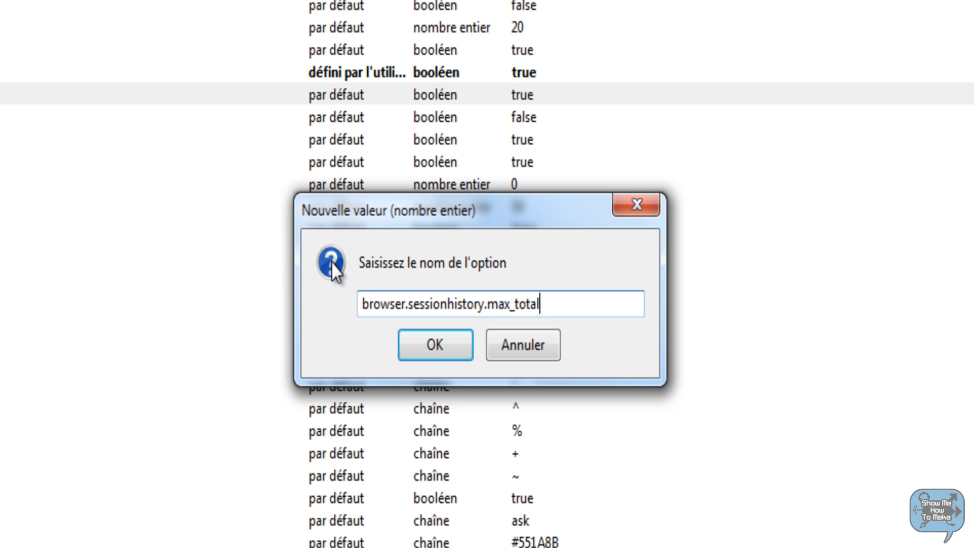
type("_vewers")
key("Return")
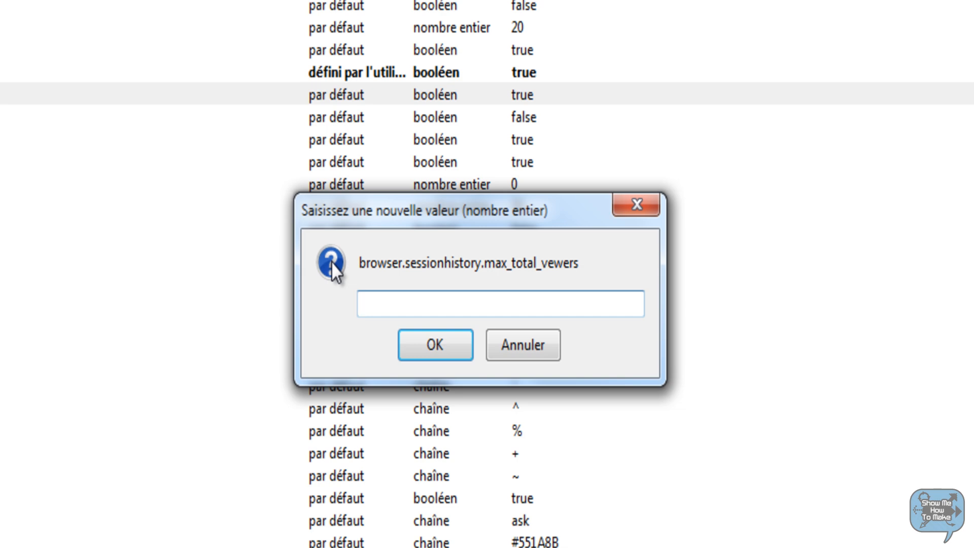
type("0")
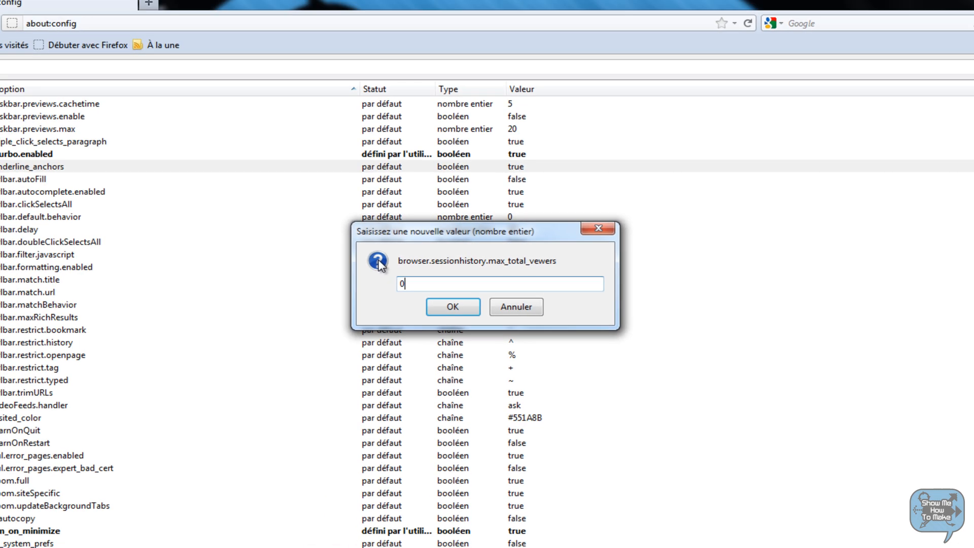
key("Return")
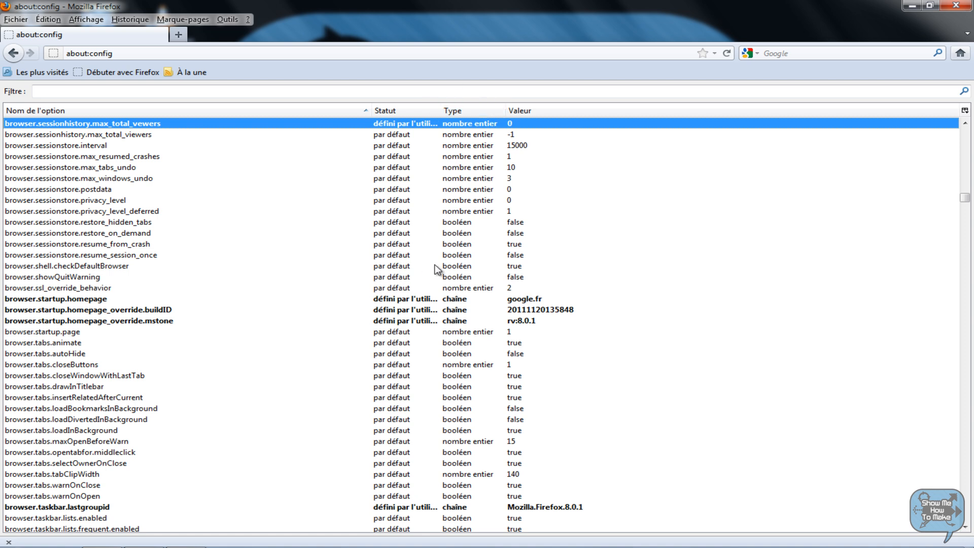
Filter the preferences by network.http.pipelining and switch the network.http.pipelining preference to true.
left_click(263, 94)
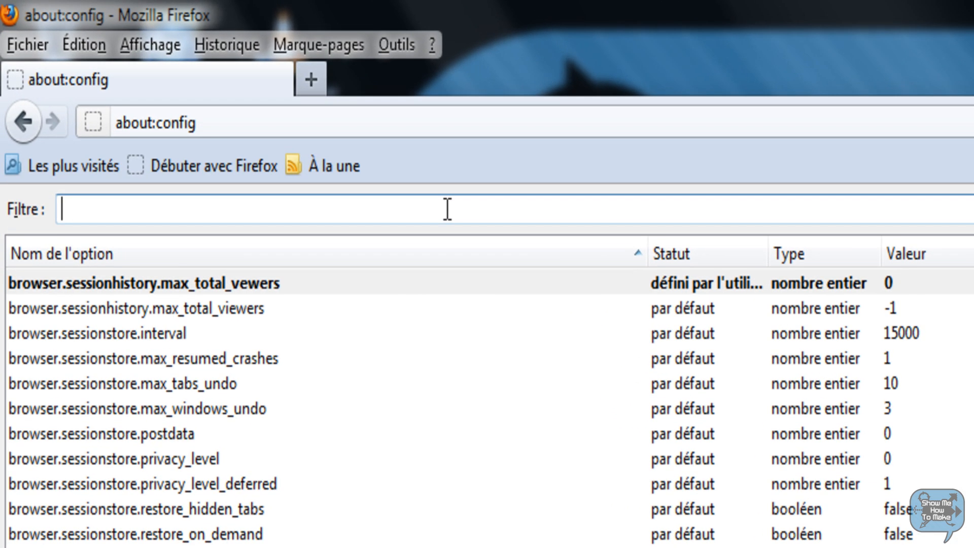
type("networ")
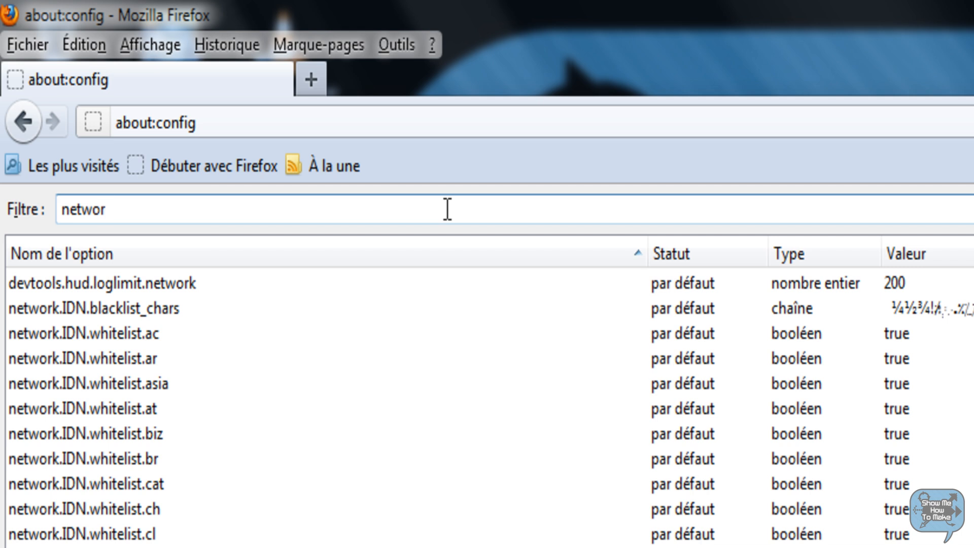
type("l")
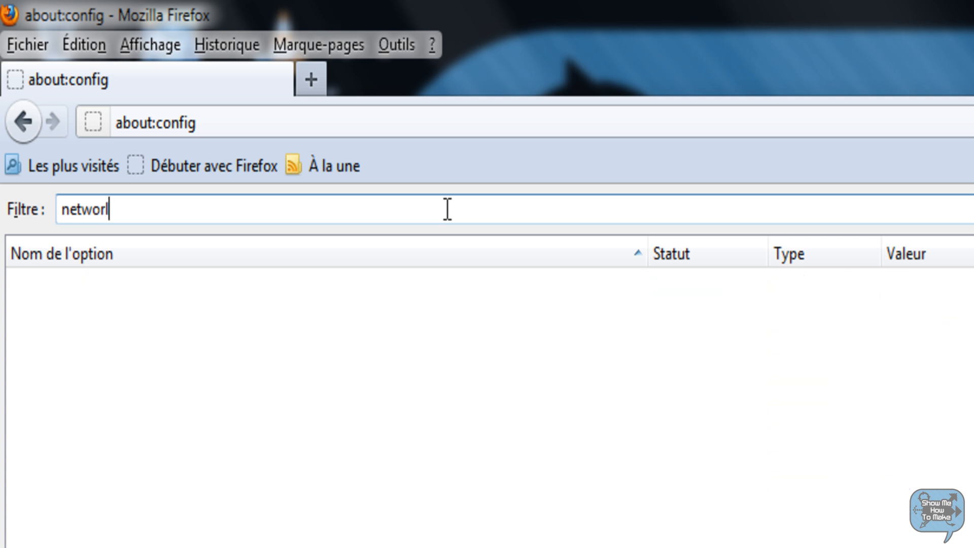
key("BackSpace")
type("k")
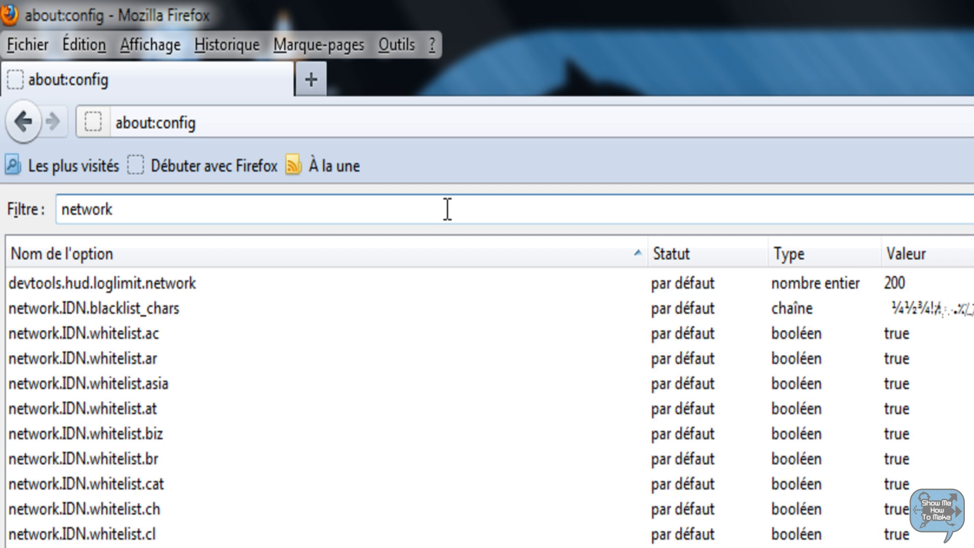
type(".htttp")
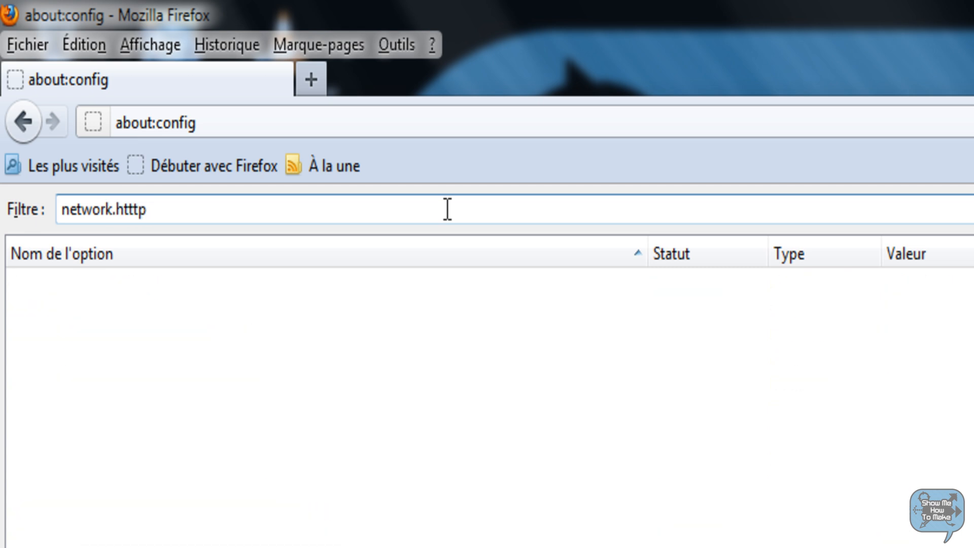
key("BackSpace")
key("BackSpace")
type("p")
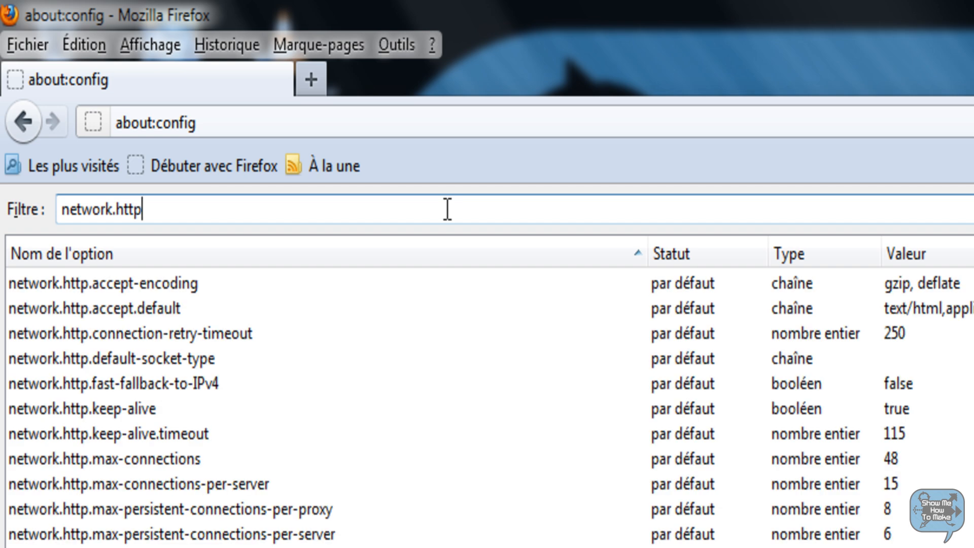
type(".pie")
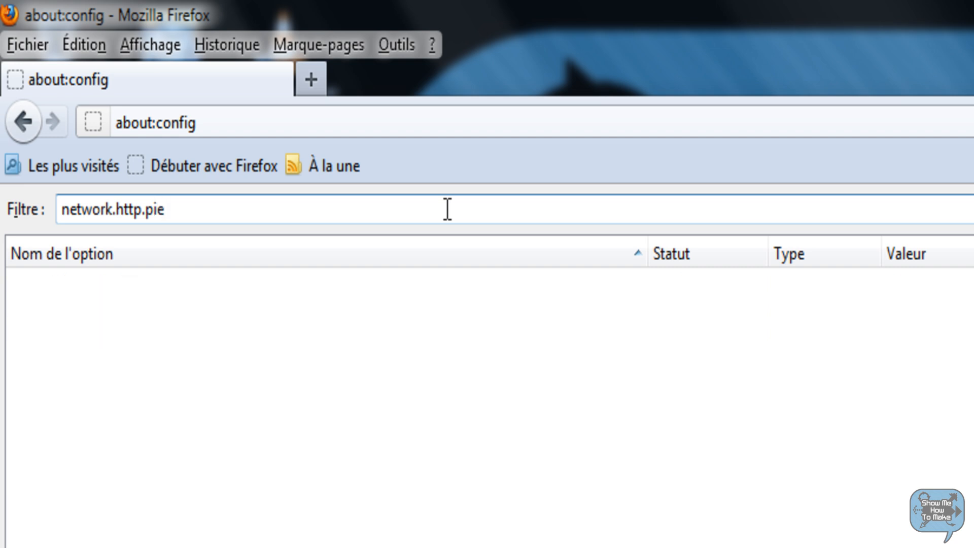
key("BackSpace")
type("pel")
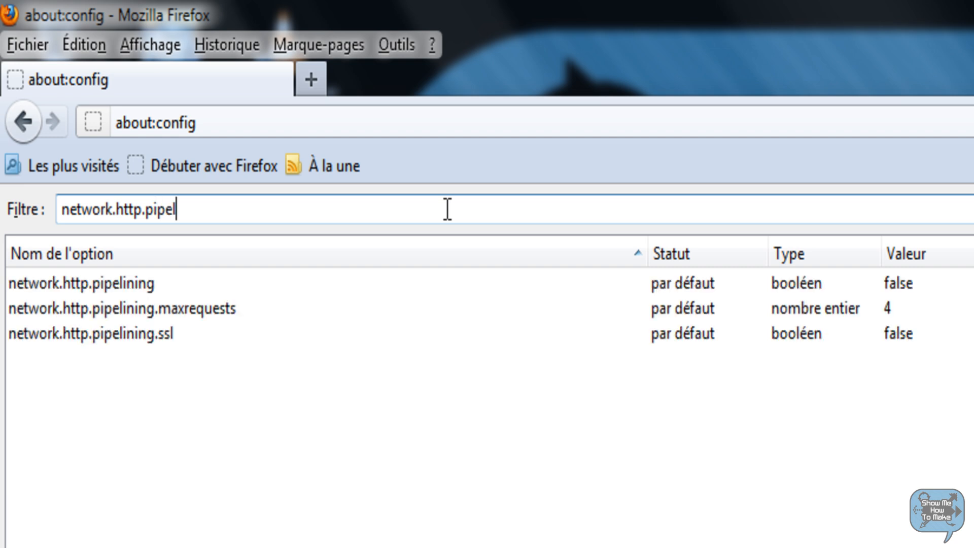
type("ining")
left_click(129, 291)
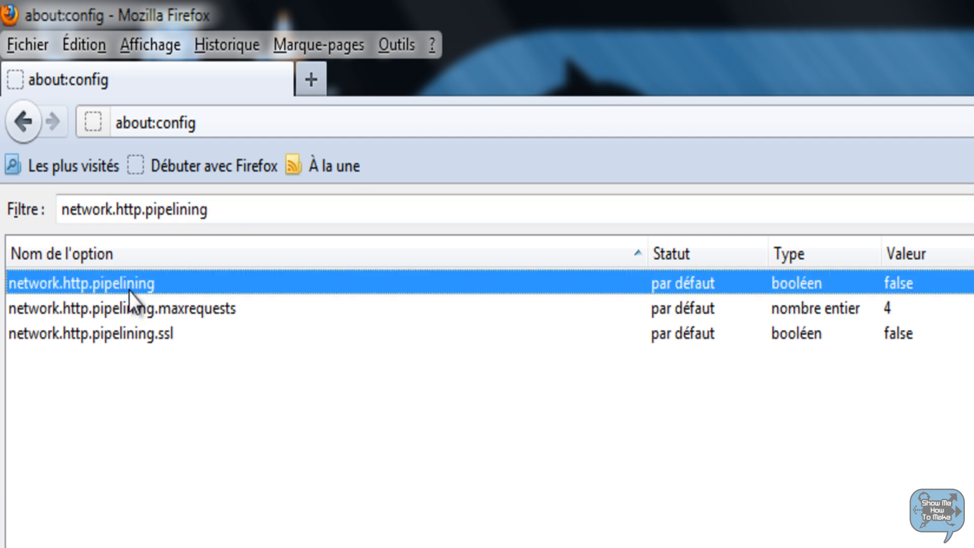
double_click(147, 284)
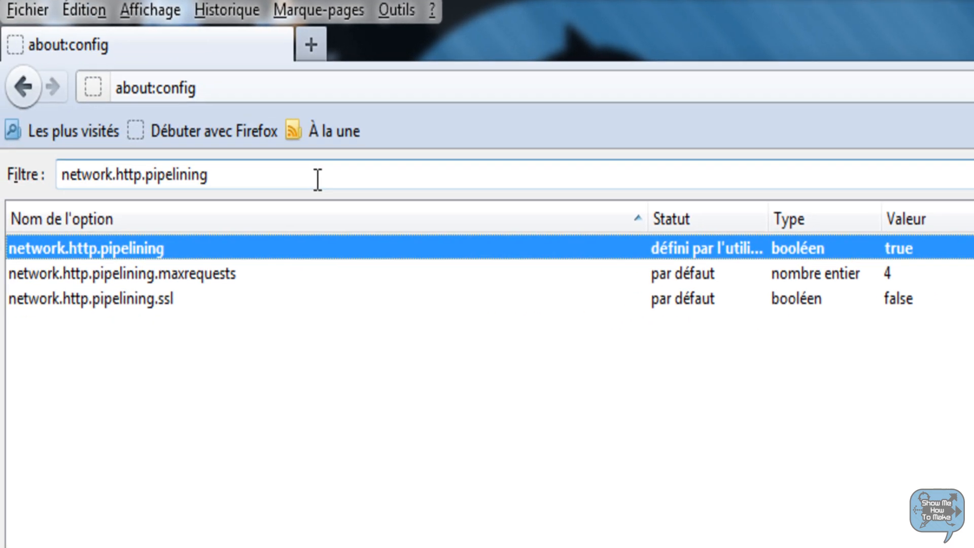
Filter the preferences by network.http.pipelining.maxrequests.
left_click_drag(262, 187, 0, 182)
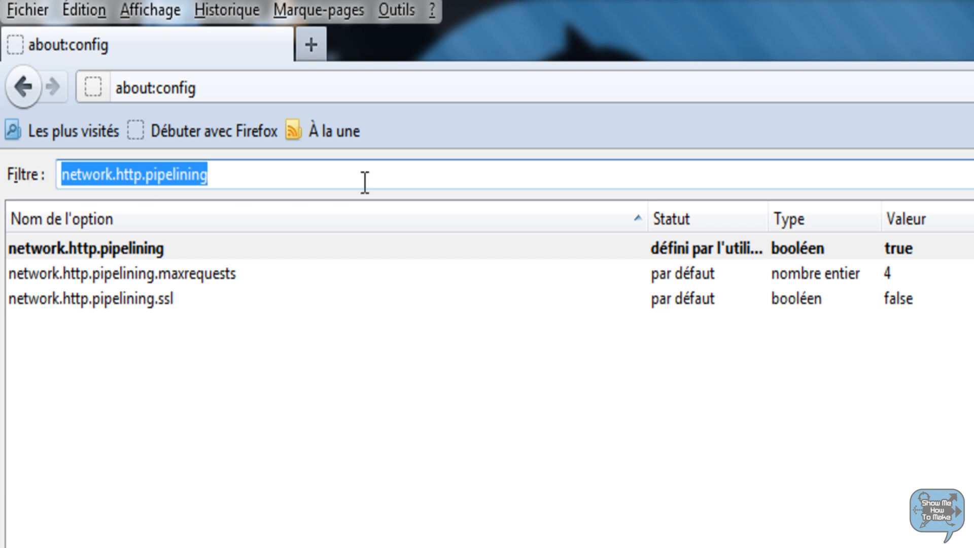
type("net")
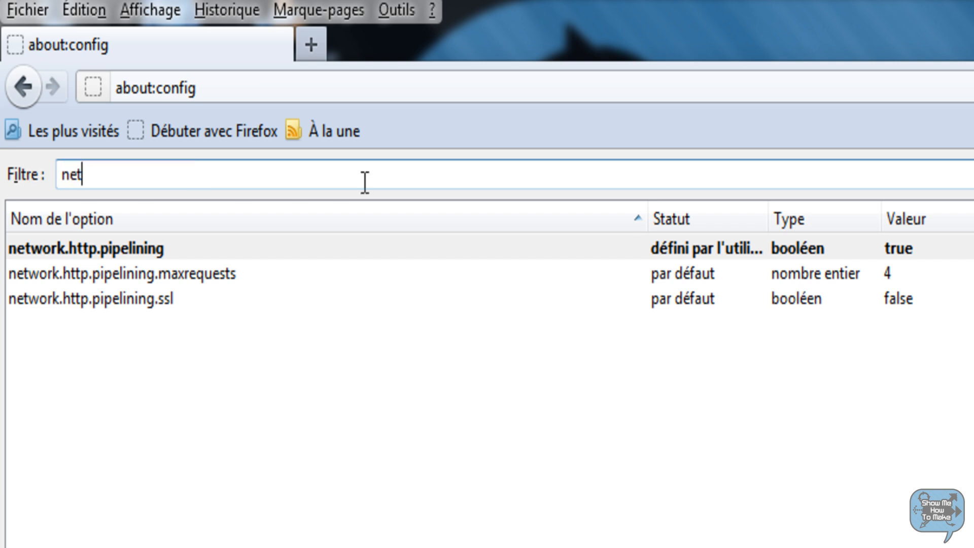
type("w")
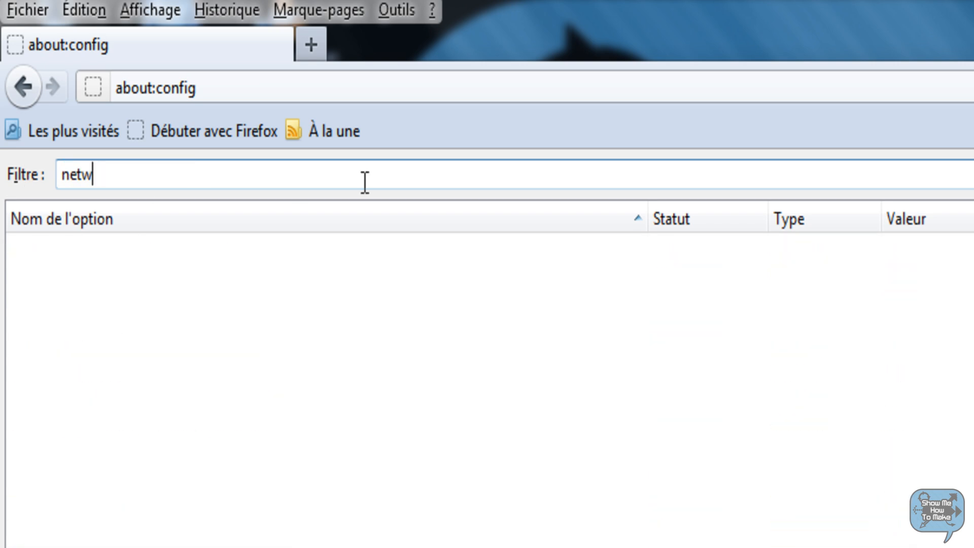
type("ork")
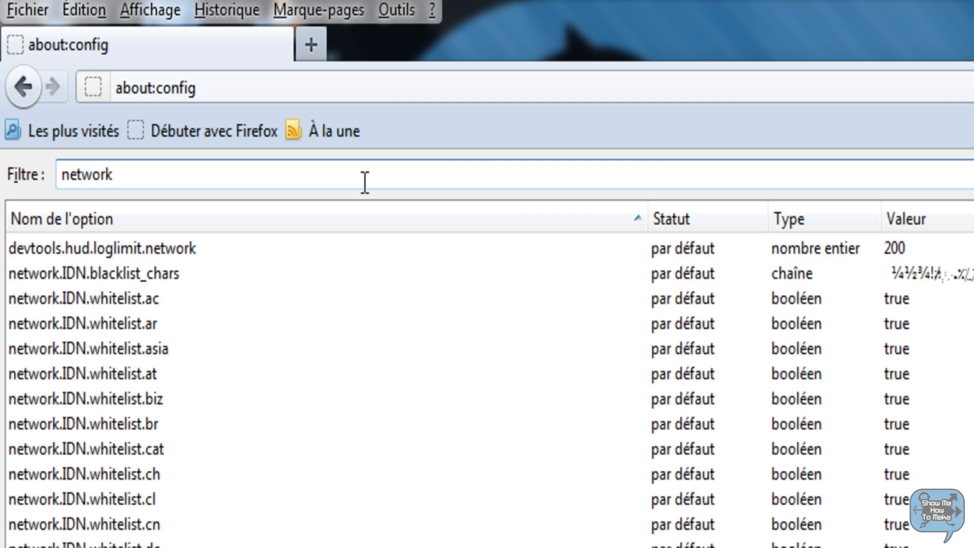
type(".h")
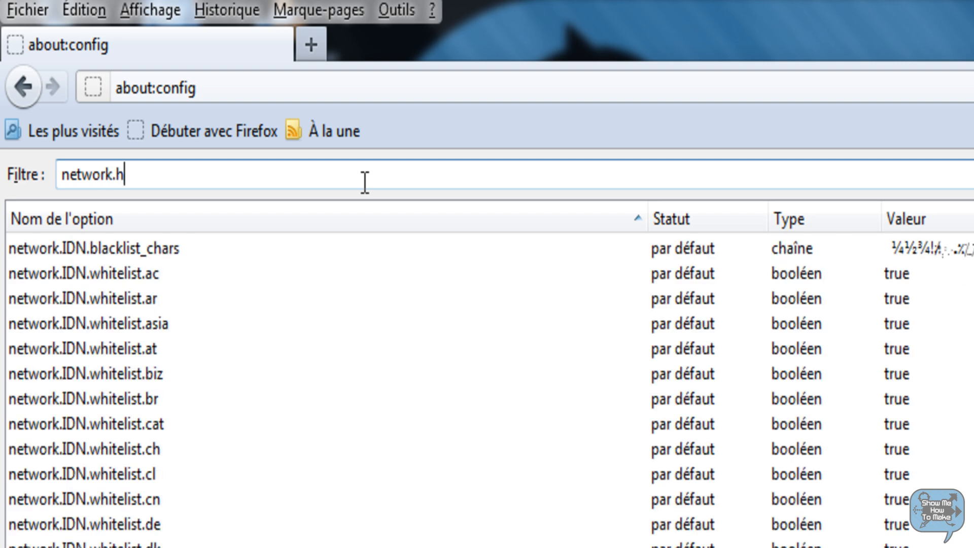
type("ttp.")
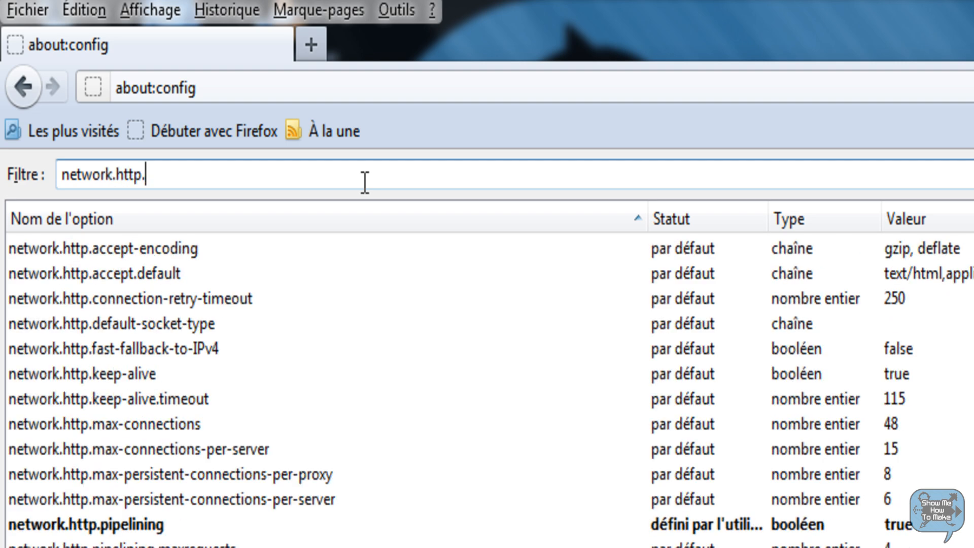
type("pipe")
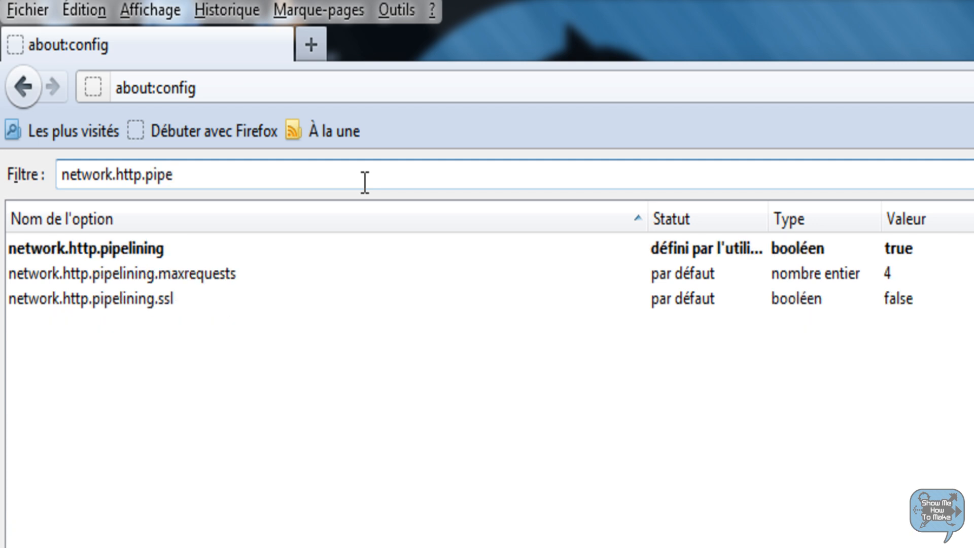
type("lining.m")
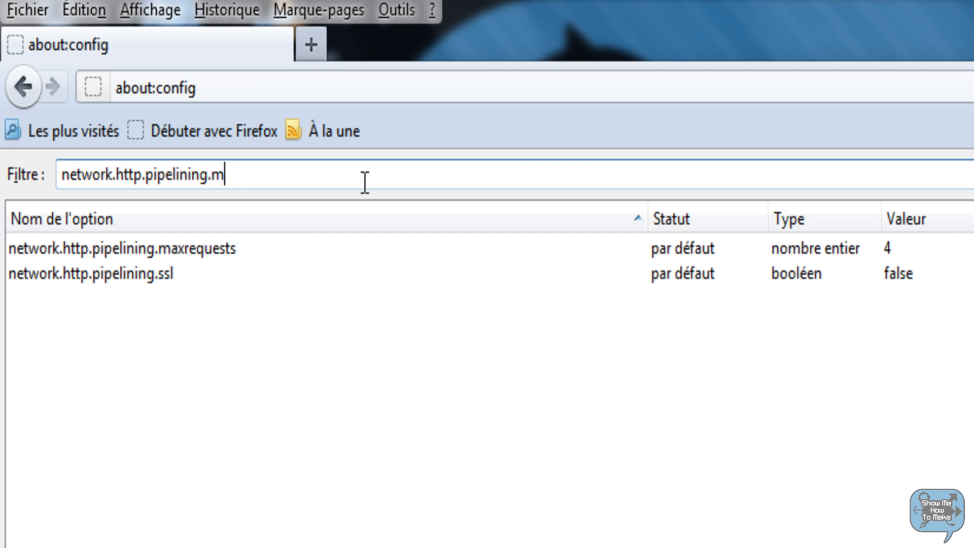
type("axrequests")
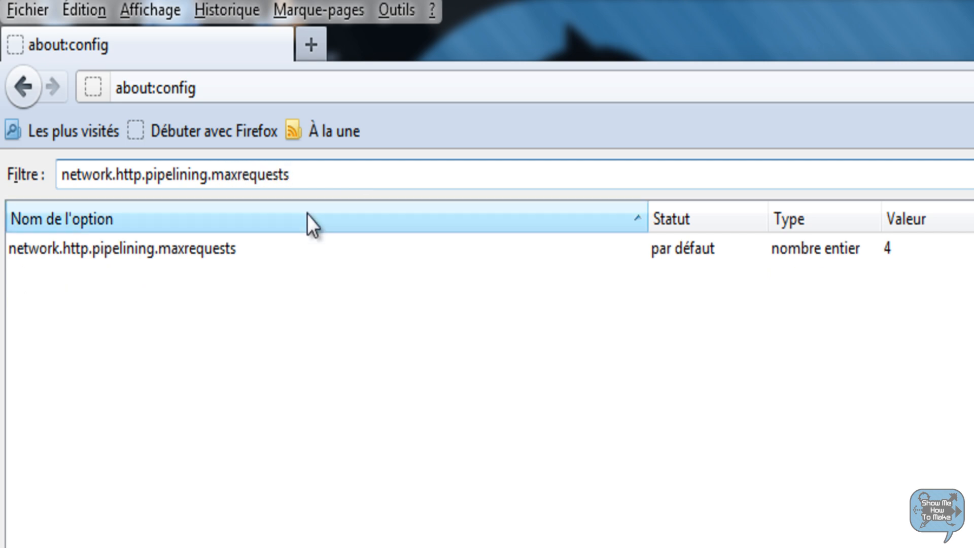
Set the value of the network.http.pipelining.maxrequests preference to 9.
left_click(236, 251)
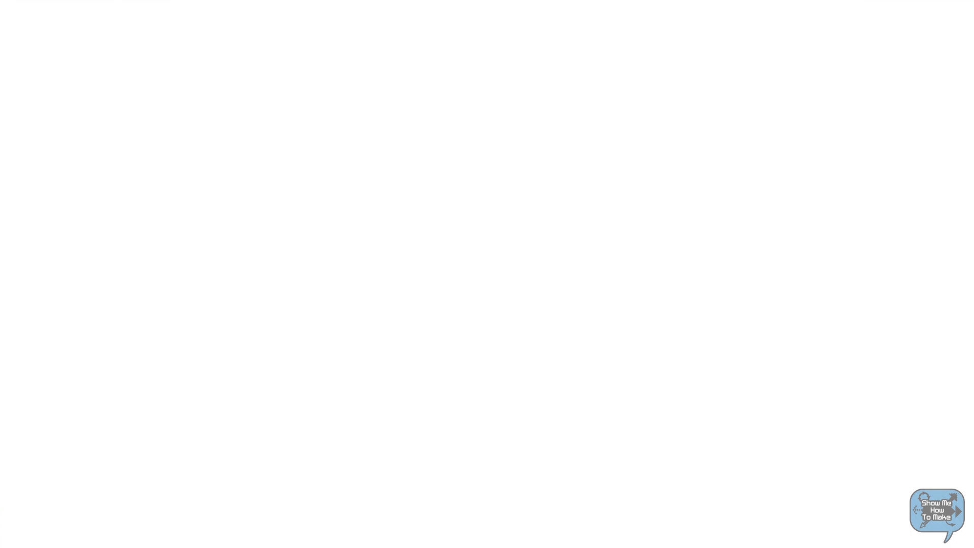
double_click(235, 250)
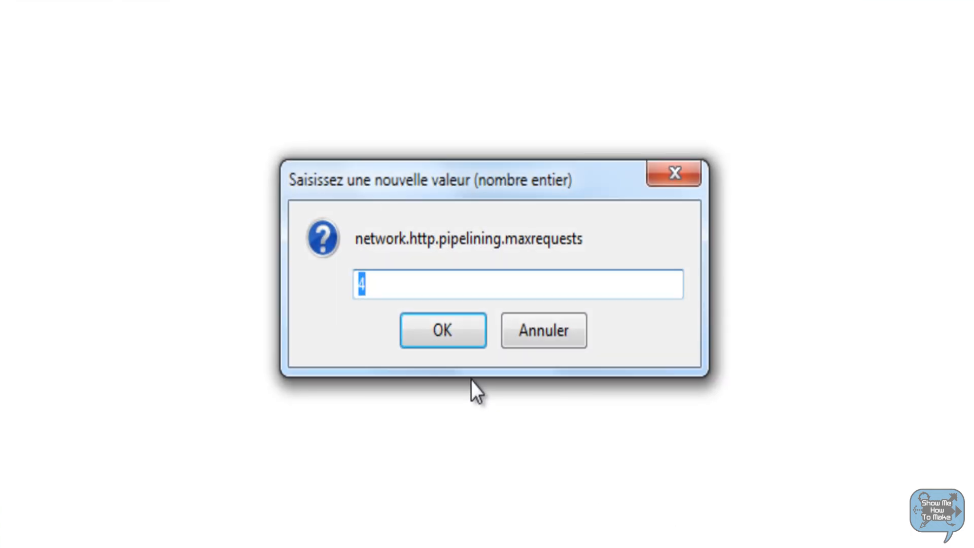
type("9")
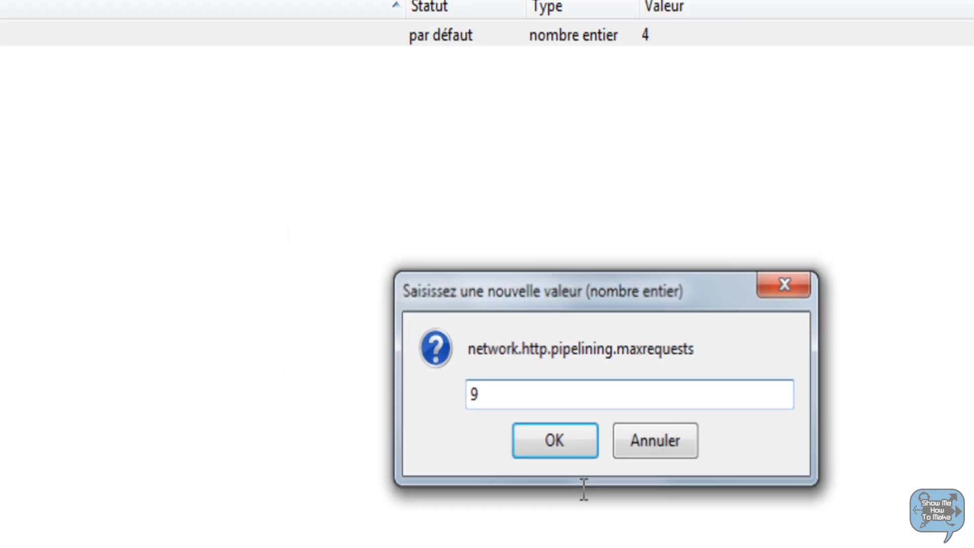
left_click(444, 331)
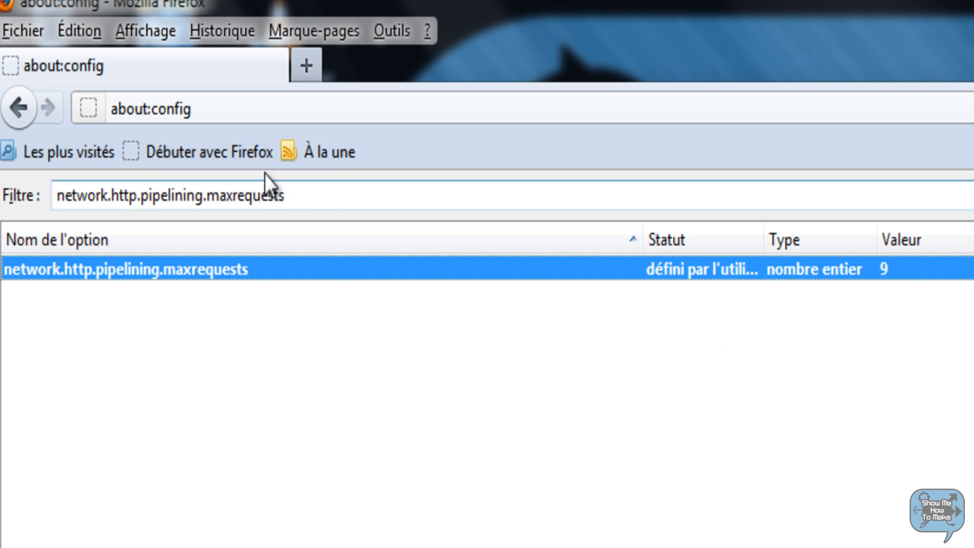
Filter the preferences by network.http.proxy.pipelining and switch the network.http.proxy.pipelining preference to true.
left_click_drag(299, 197, 85, 189)
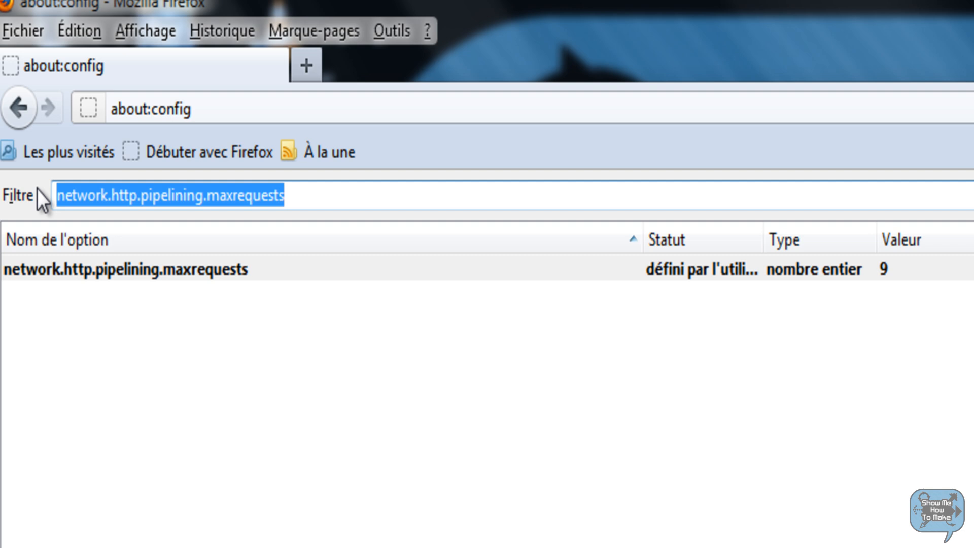
type("netw")
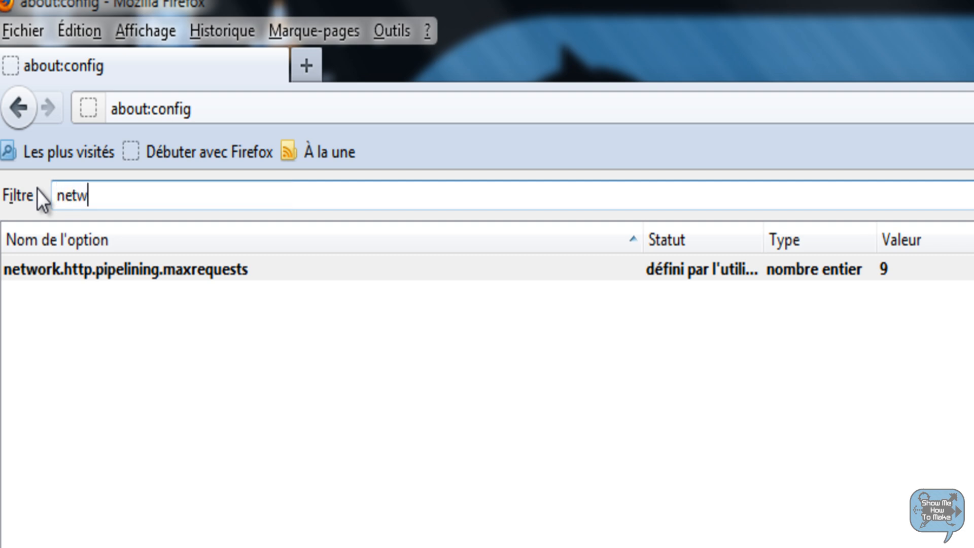
type("ork")
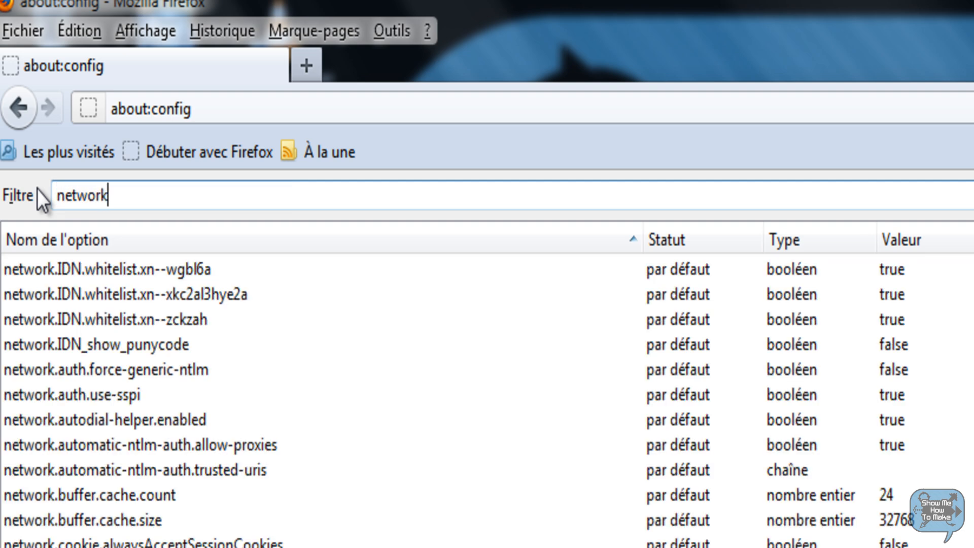
type(".ht")
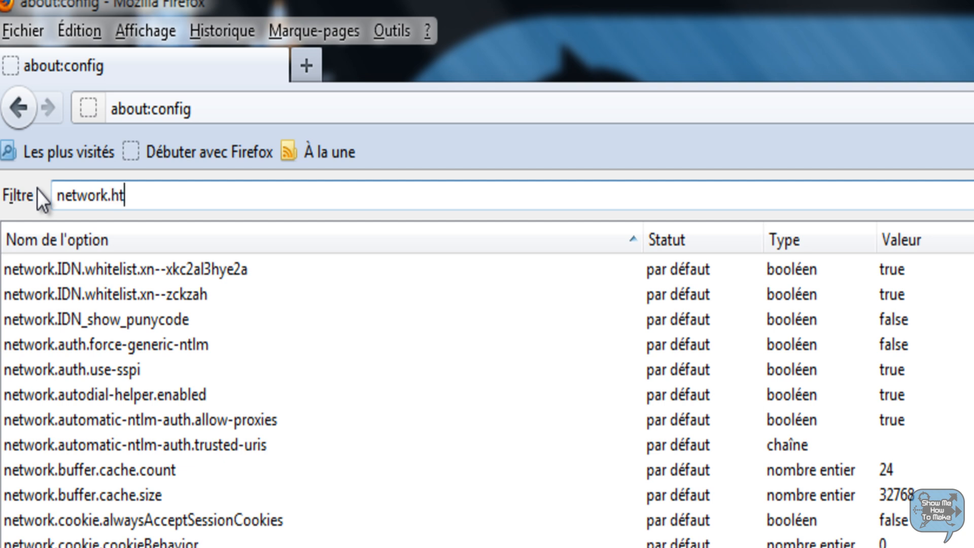
type("tp.")
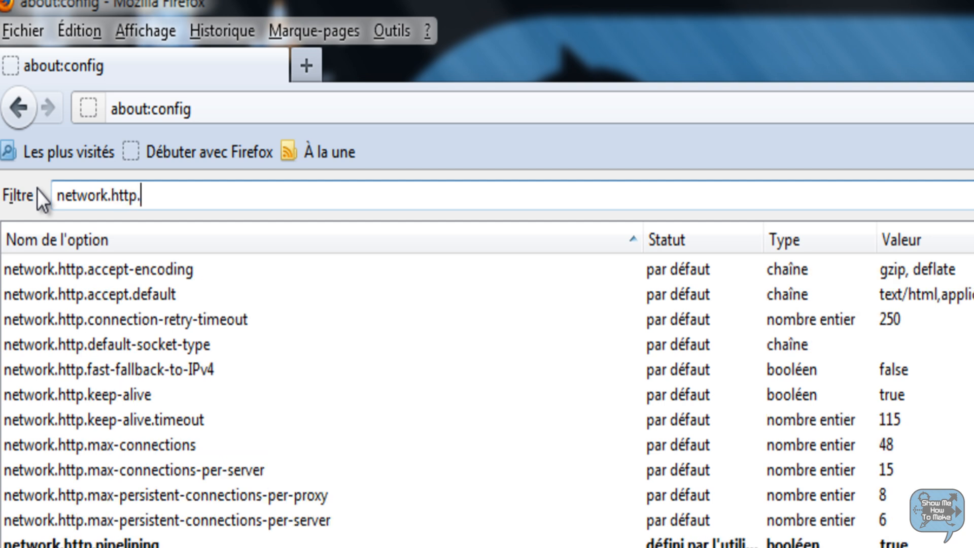
type("proxy.")
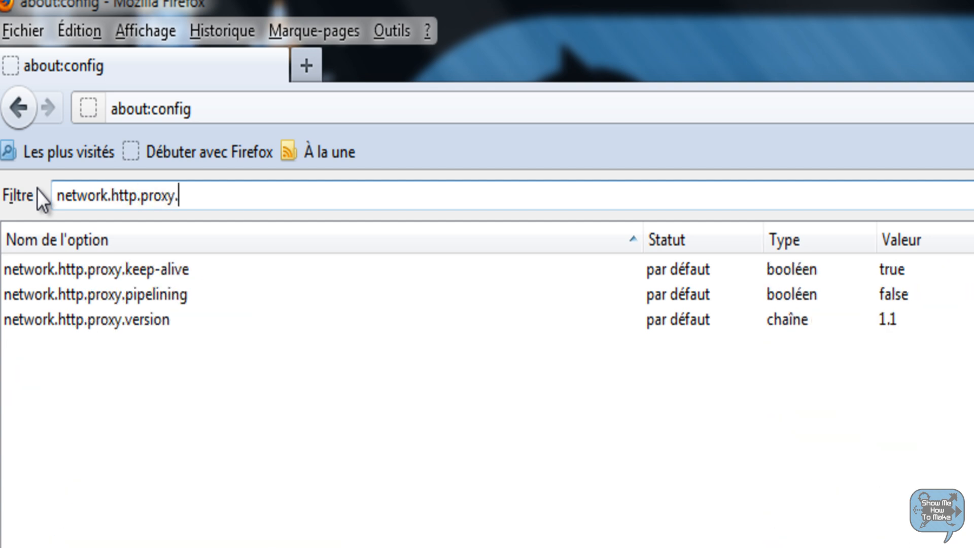
type("pipe")
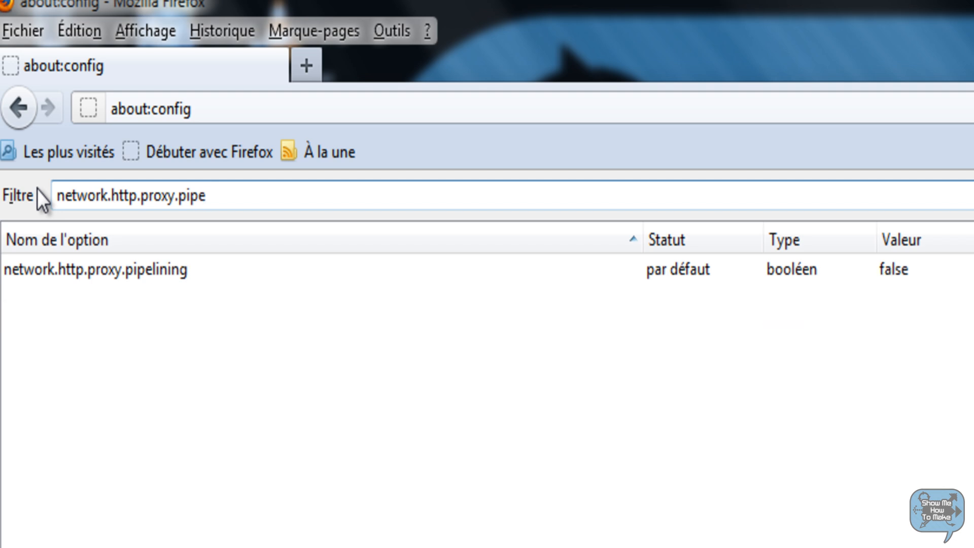
type("lining")
double_click(907, 270)
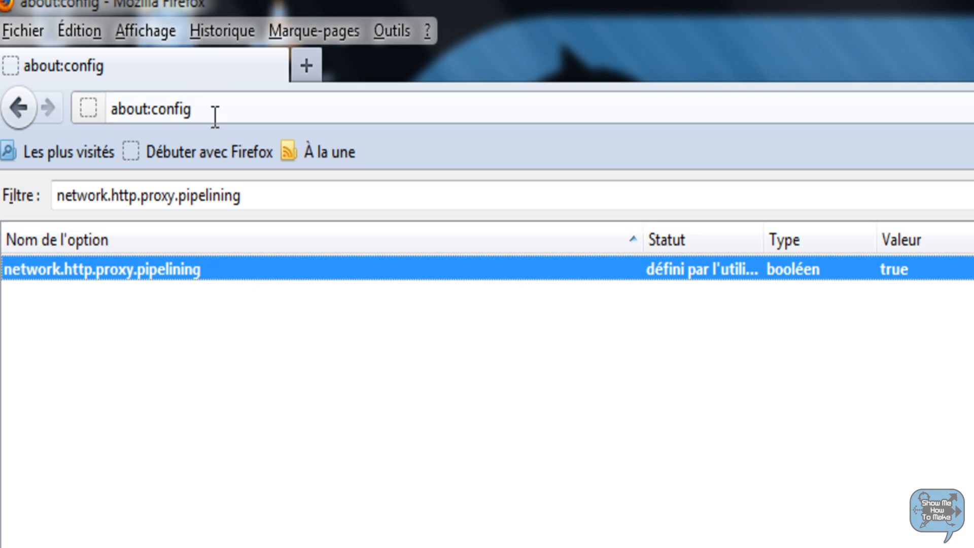
Clear the preference filter and create a new string preference named nglayout.initialpaint.delay with the value 2000.
left_click_drag(273, 199, 56, 194)
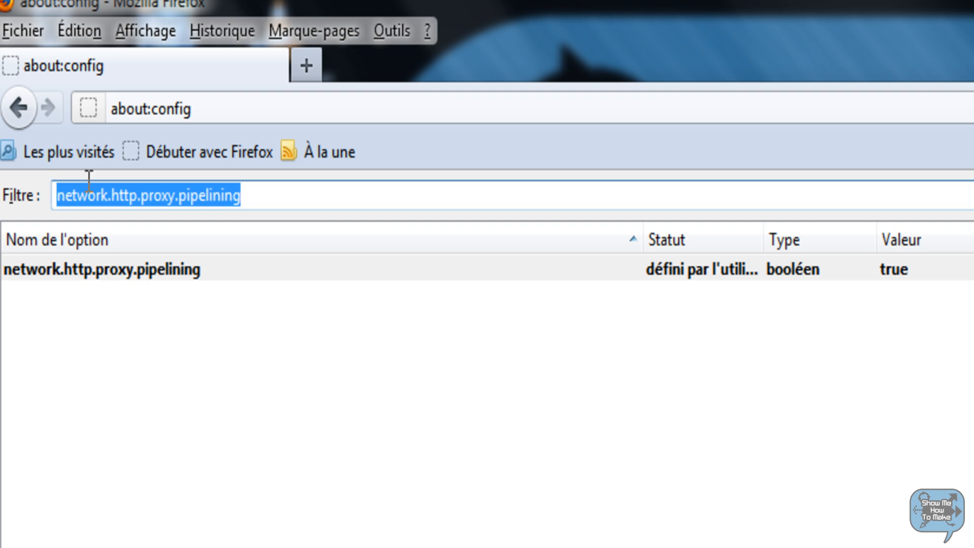
key("BackSpace")
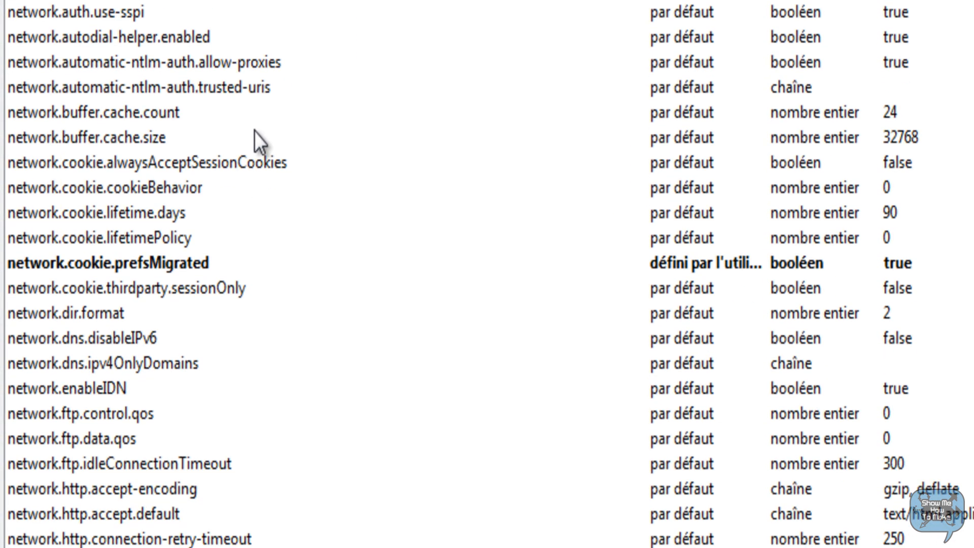
right_click(250, 413)
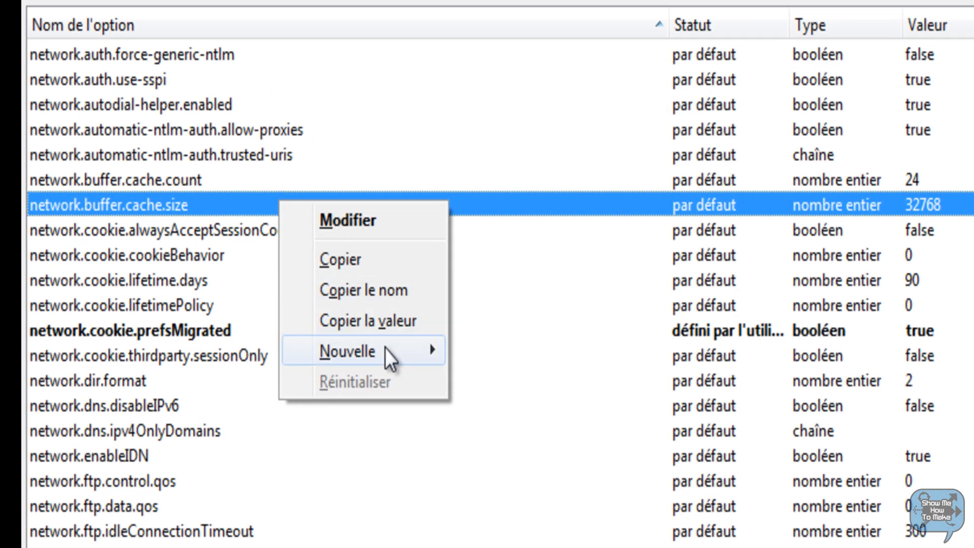
mouse_move(406, 223)
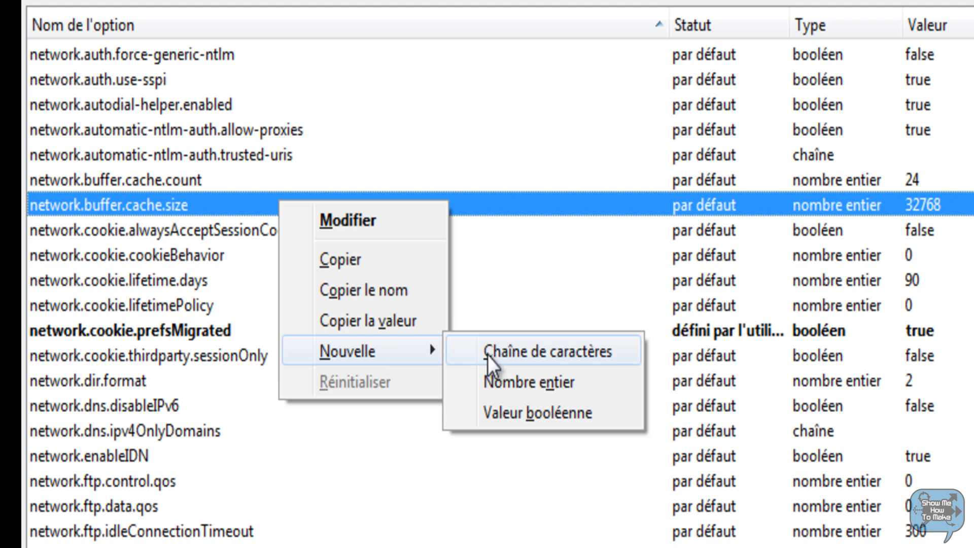
left_click(559, 363)
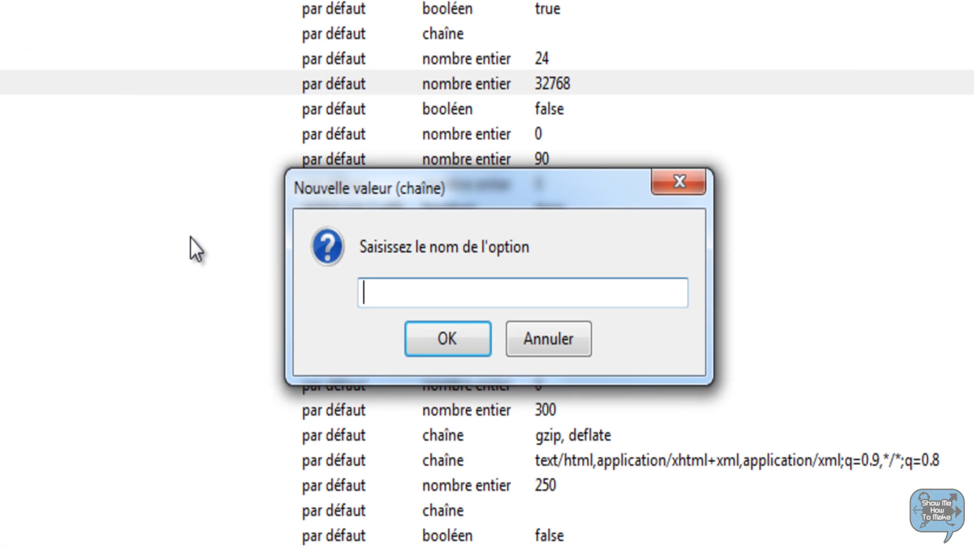
type("nglayou")
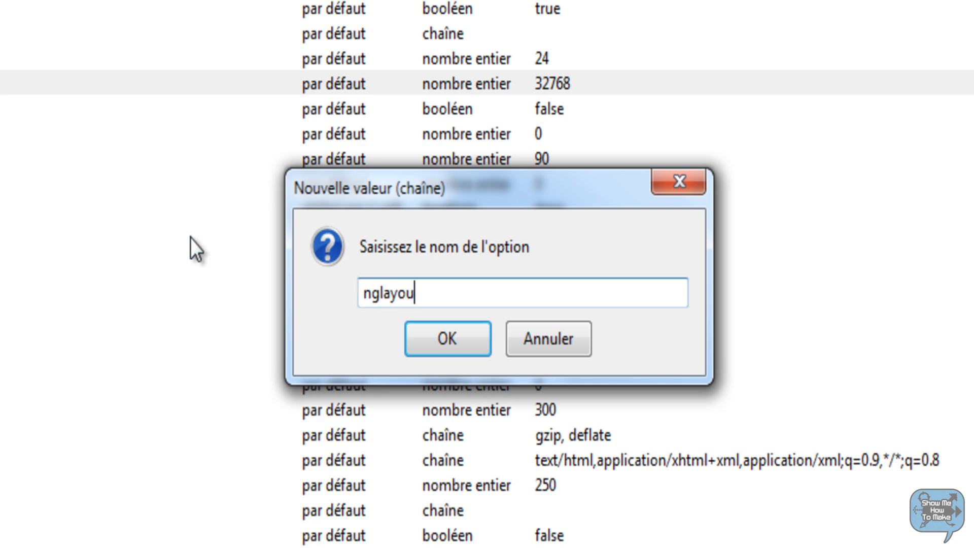
type("t.initialp")
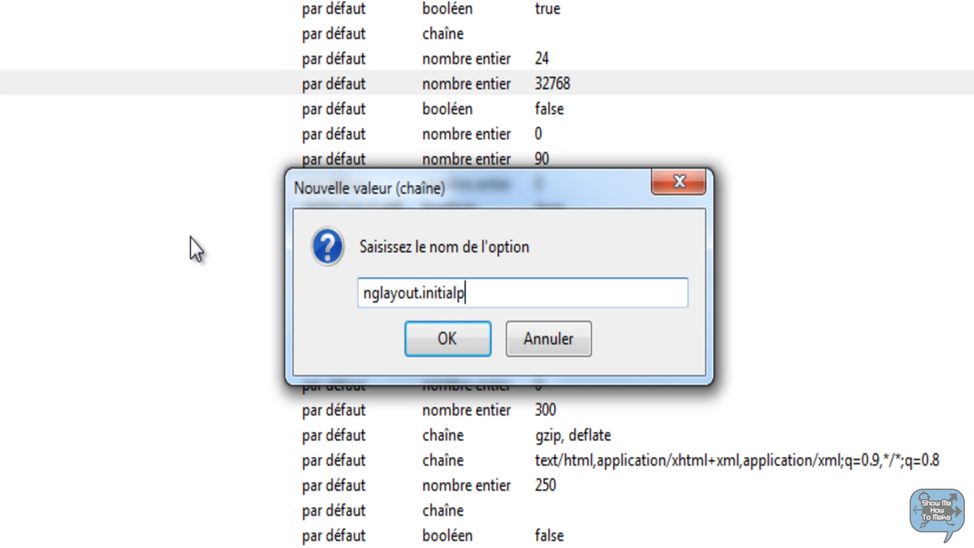
type("aint.delay")
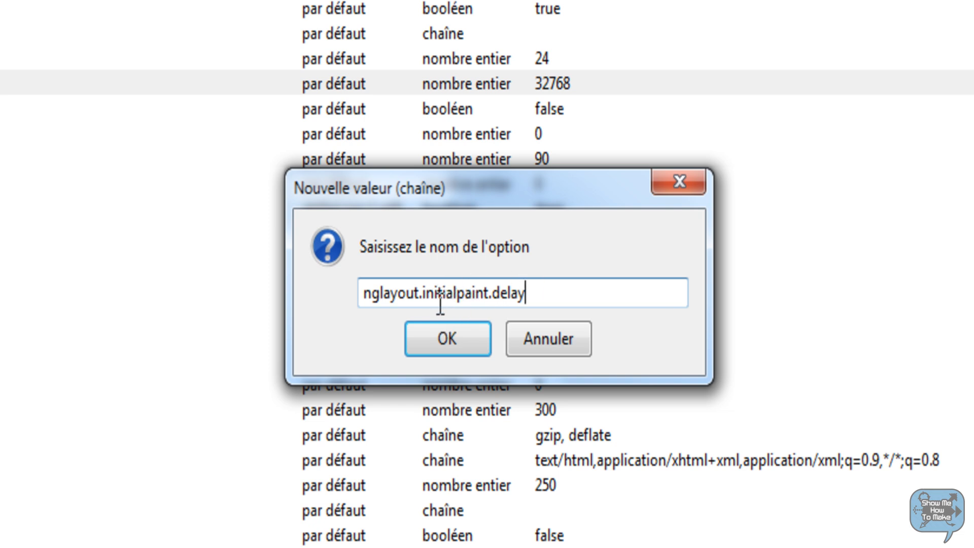
left_click(463, 330)
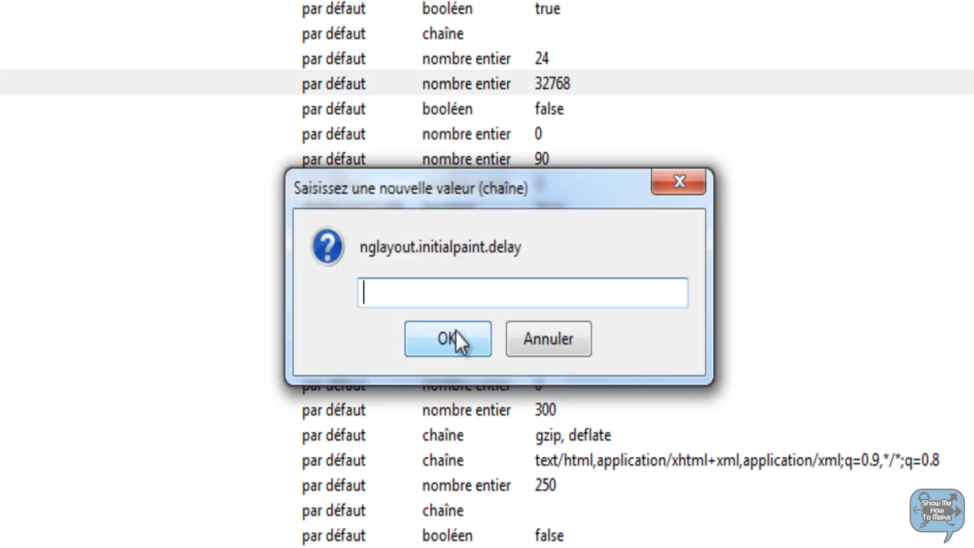
type("2000")
left_click(463, 335)
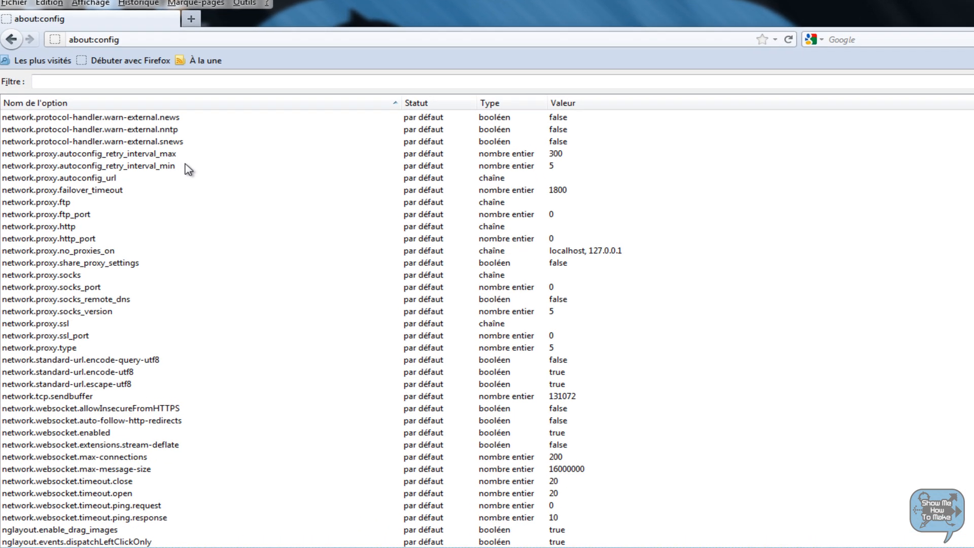
Create a new string preference named content.notify.backoffcount with the value 5.
right_click(173, 167)
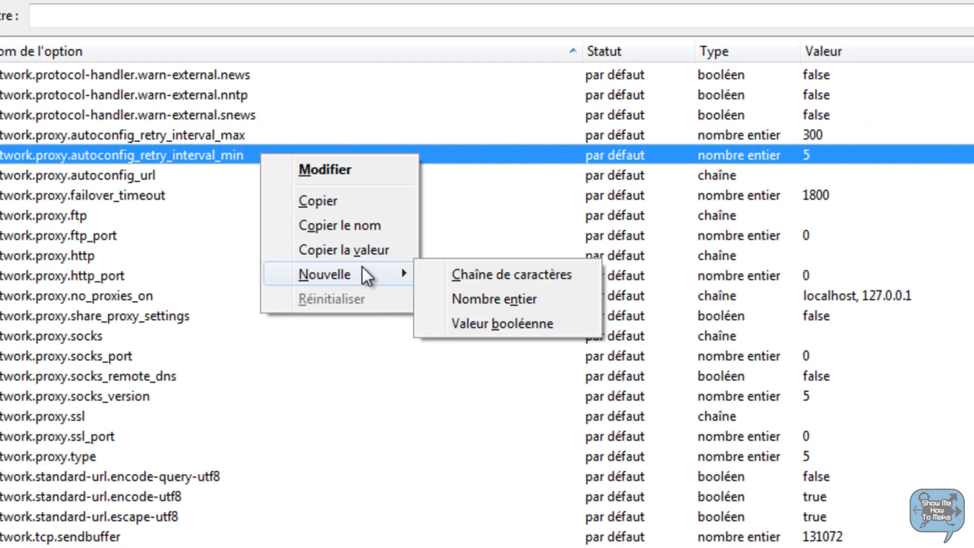
mouse_move(365, 272)
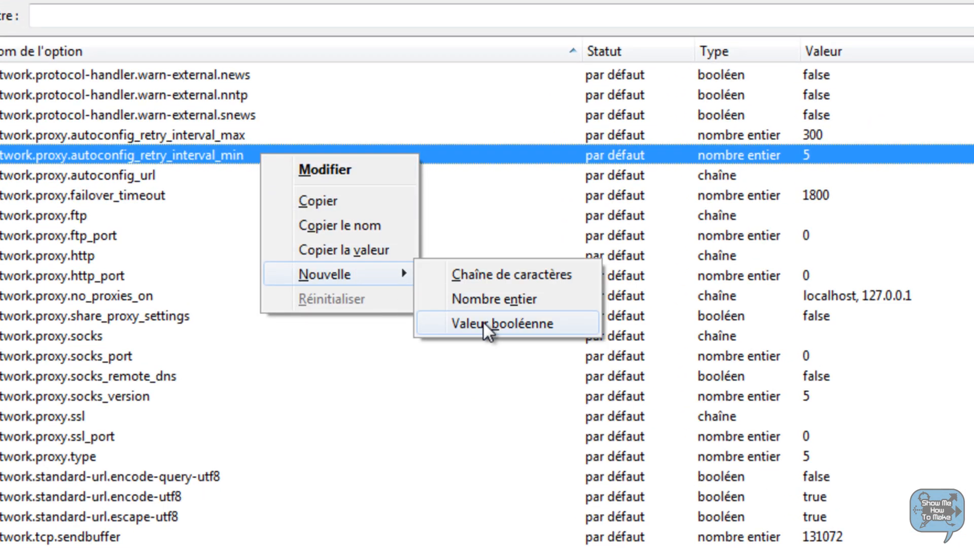
left_click(527, 277)
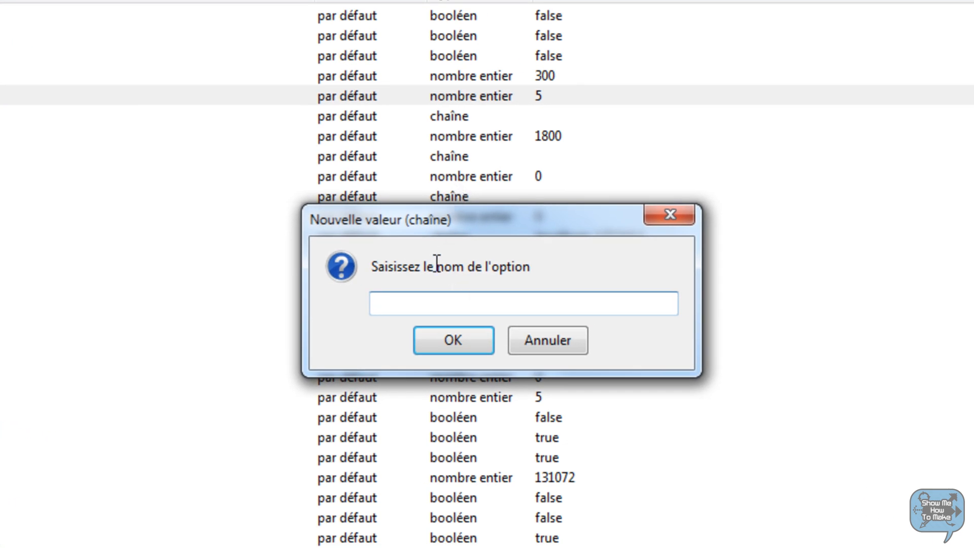
type("content.noti")
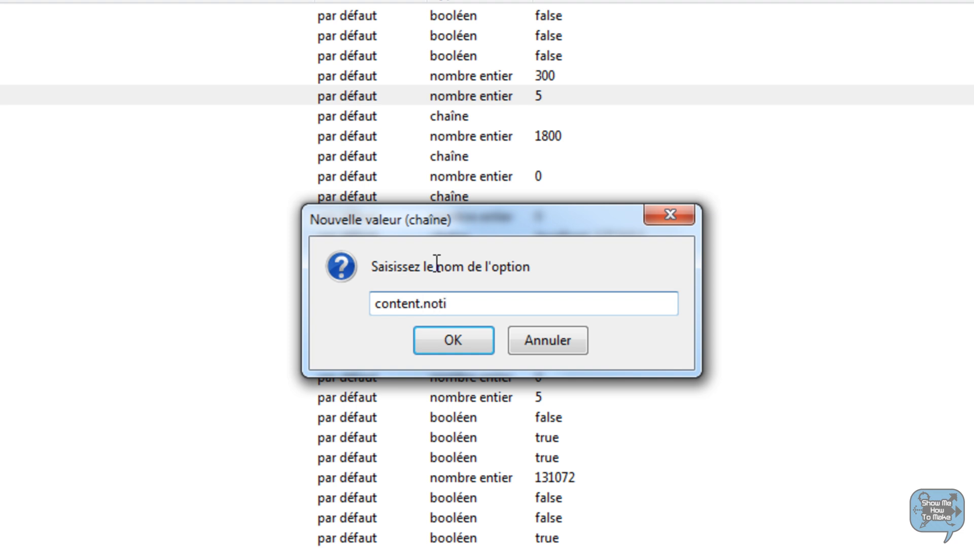
type("fy.b")
key("Tab")
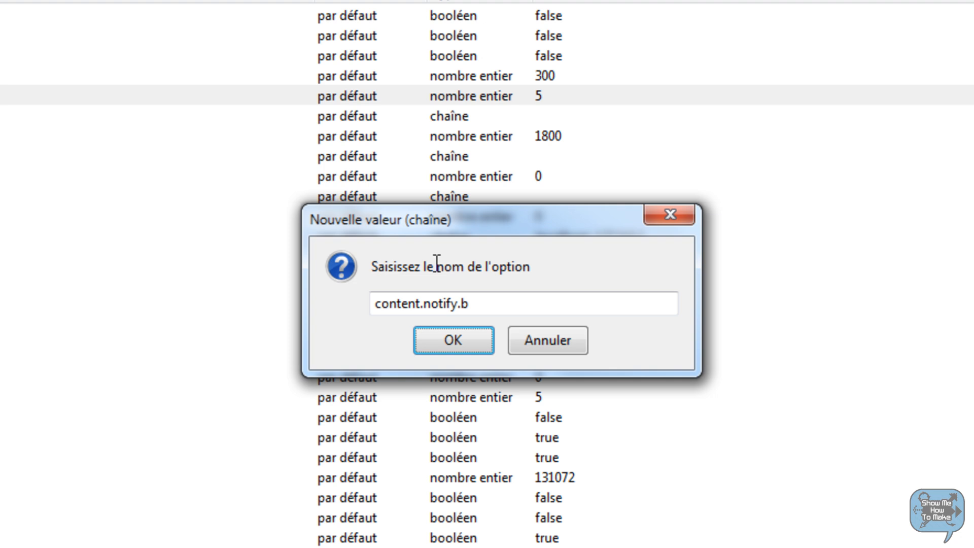
left_click(506, 306)
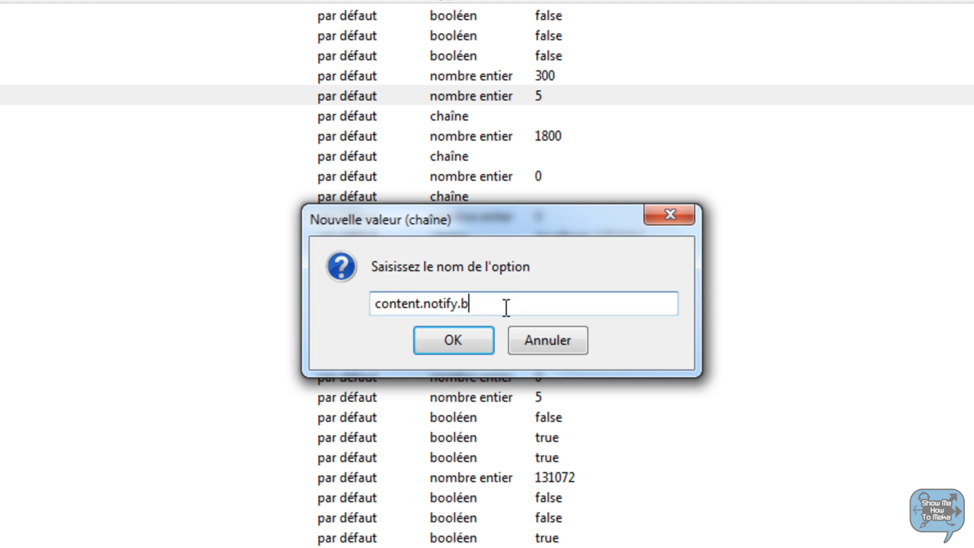
type("ack")
type("oo")
type("f")
type("count")
left_click(472, 336)
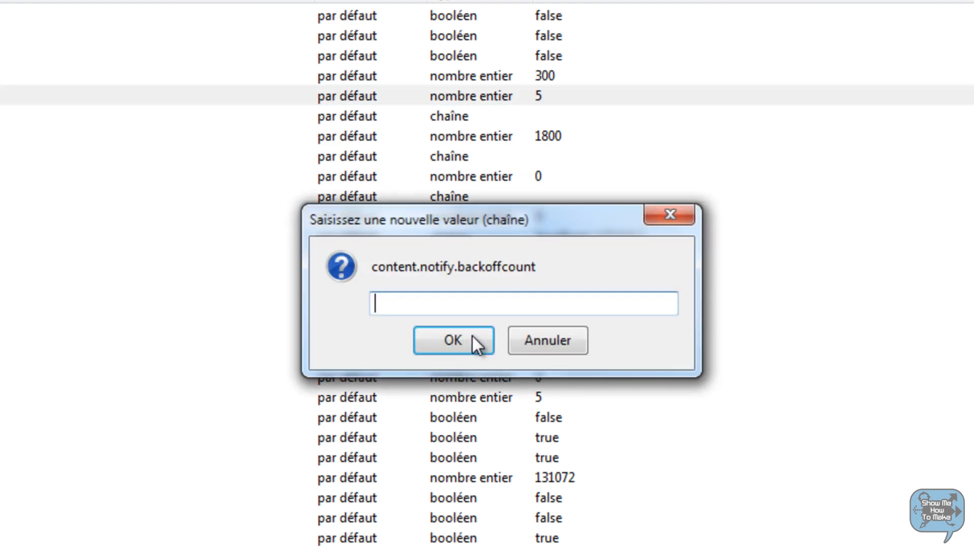
type("5")
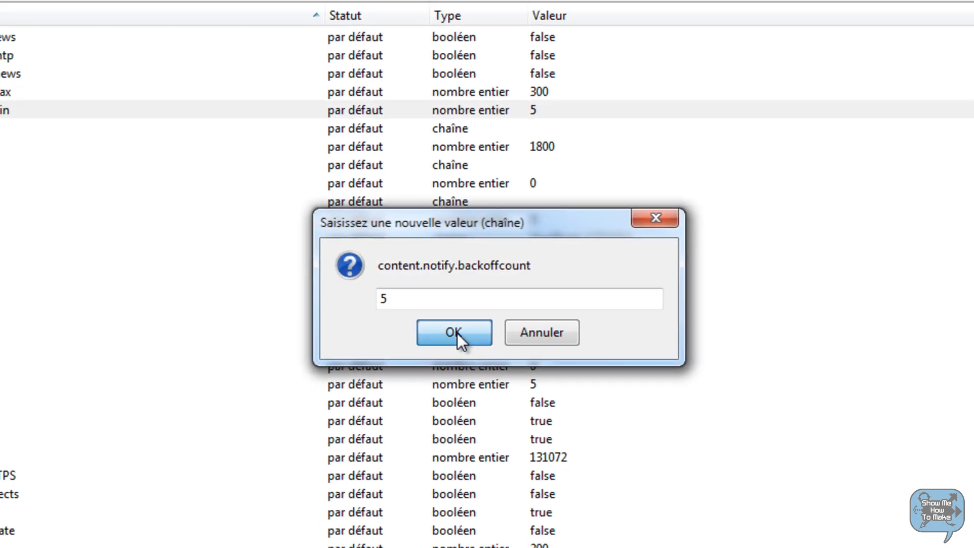
left_click(457, 332)
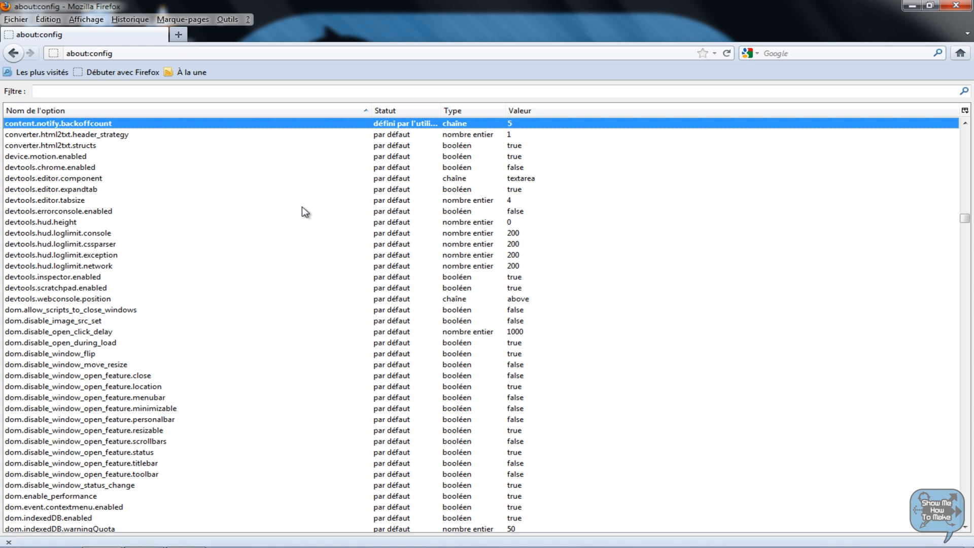
right_click(316, 190)
right_click(588, 299)
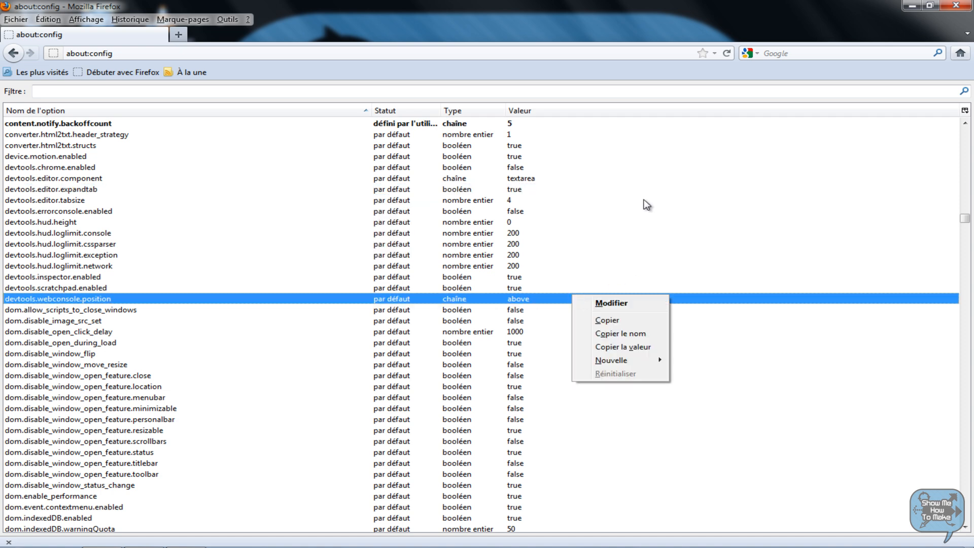
right_click(685, 190)
right_click(78, 189)
right_click(82, 264)
right_click(888, 397)
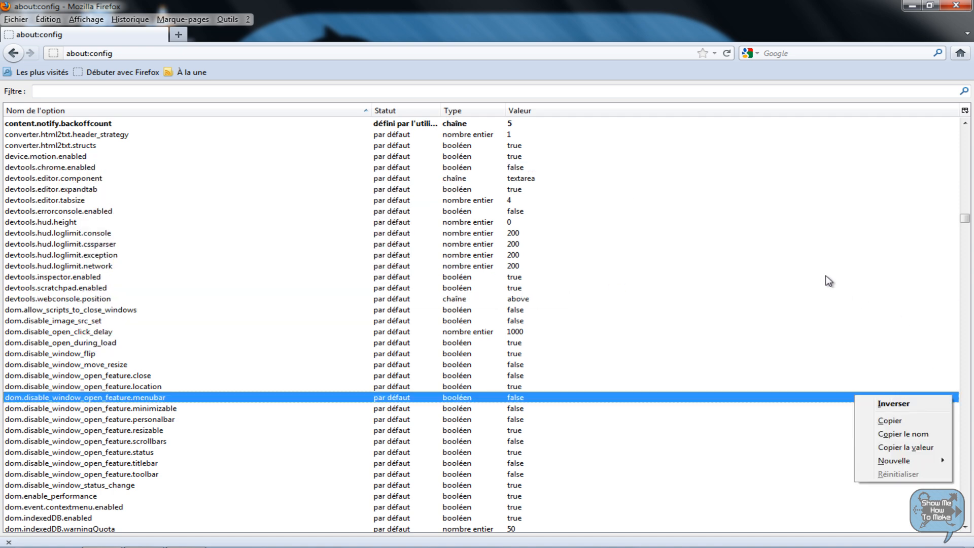
right_click(781, 256)
right_click(338, 311)
right_click(858, 411)
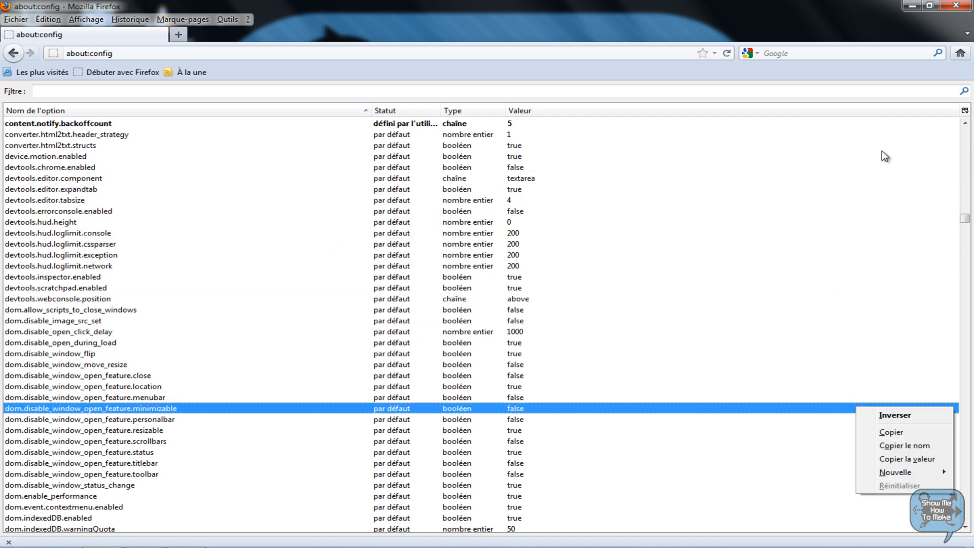
Create a new string preference named ui.submenuDelay with the value 0.
right_click(949, 125)
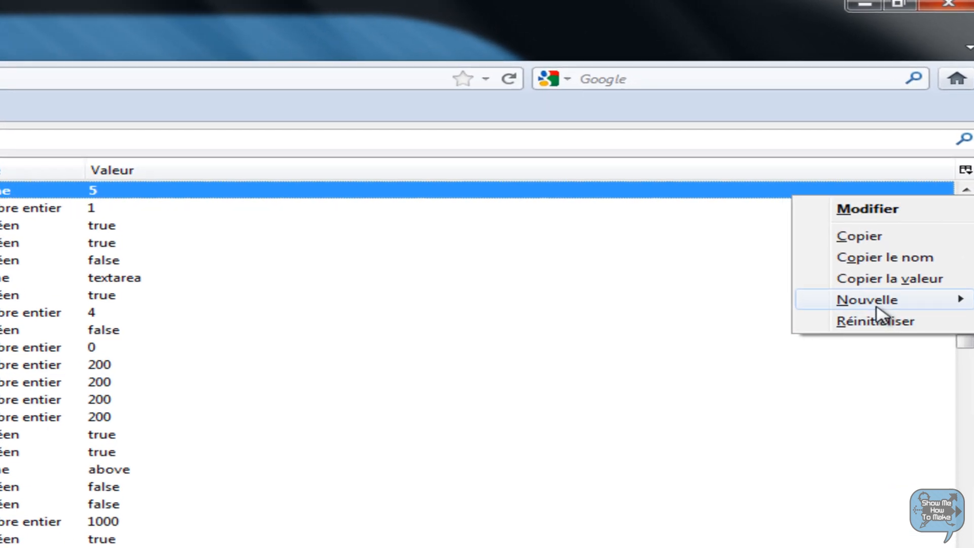
mouse_move(914, 192)
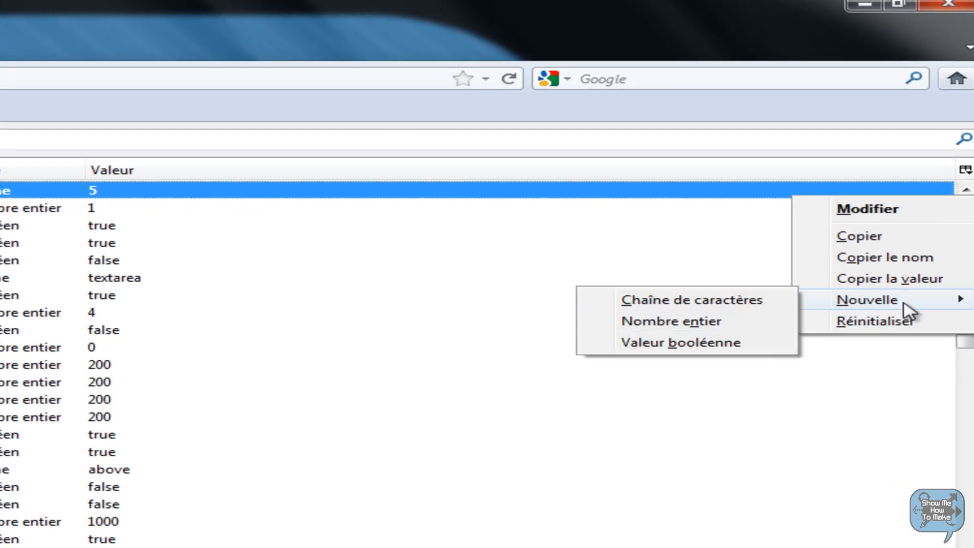
mouse_move(827, 310)
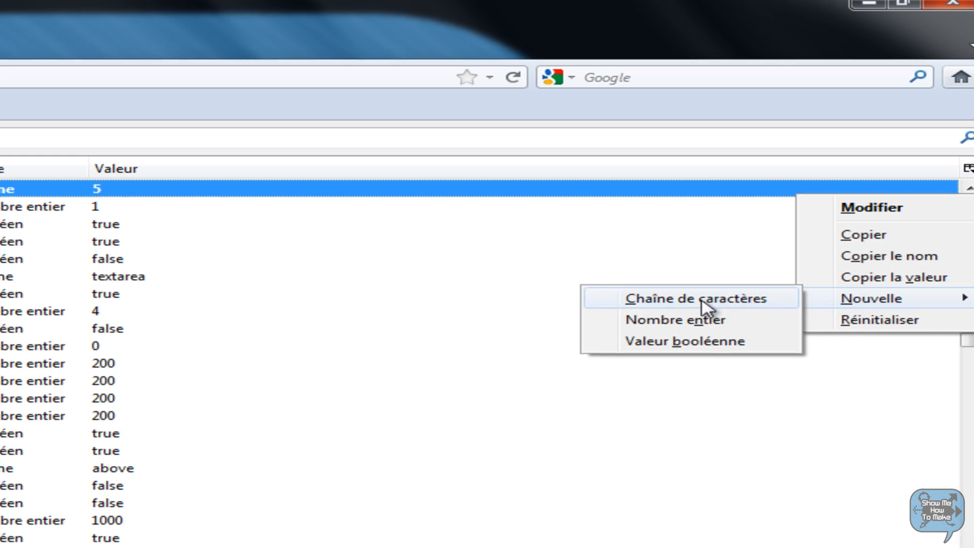
left_click(713, 302)
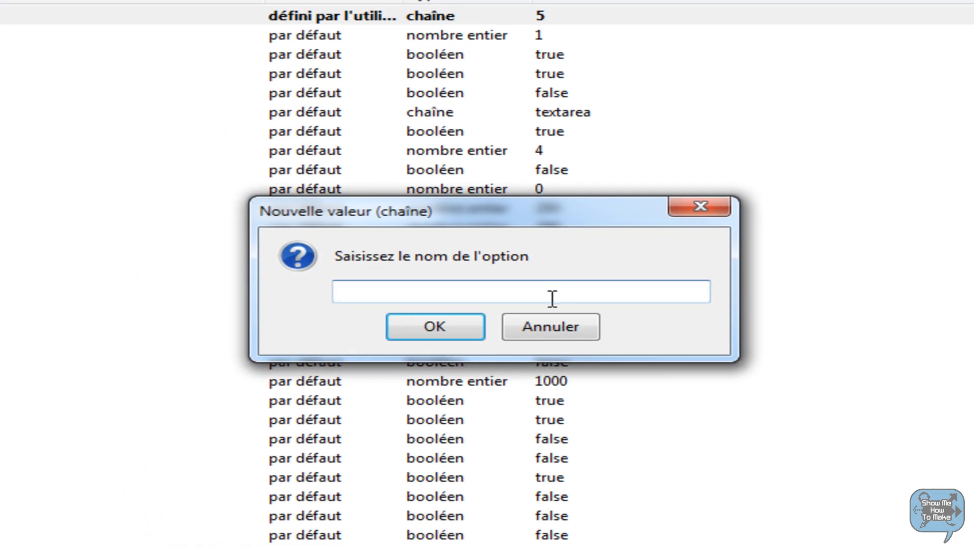
type("ui.submen")
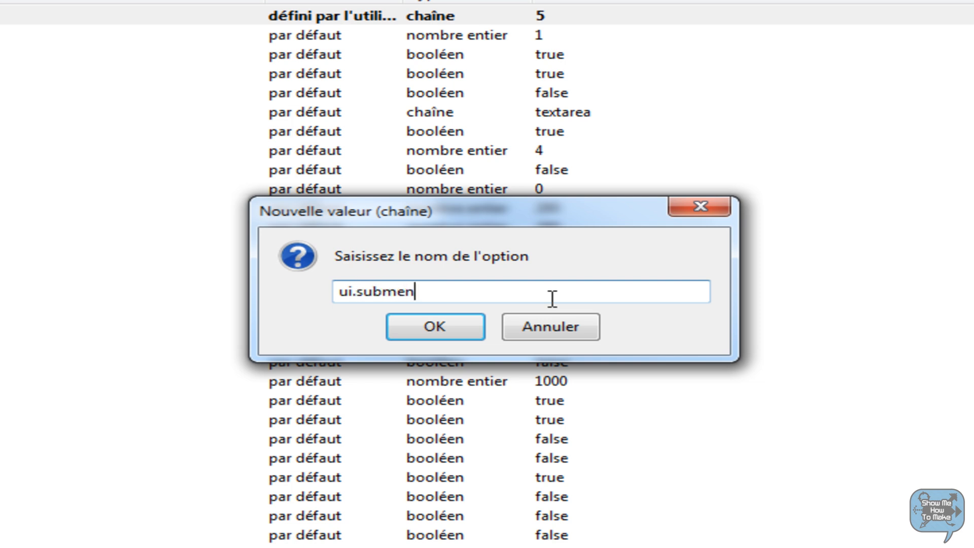
type("uDelay")
left_click(436, 333)
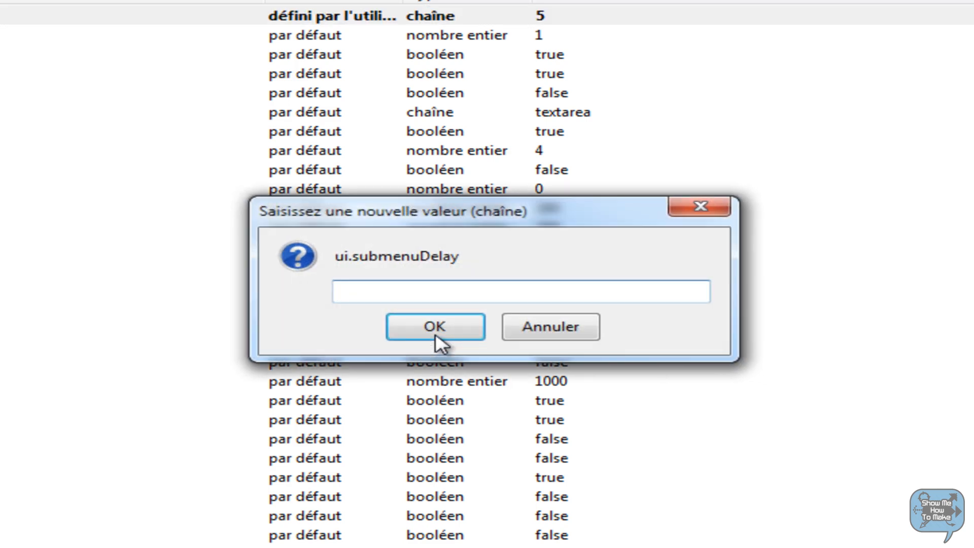
type("0")
left_click(437, 334)
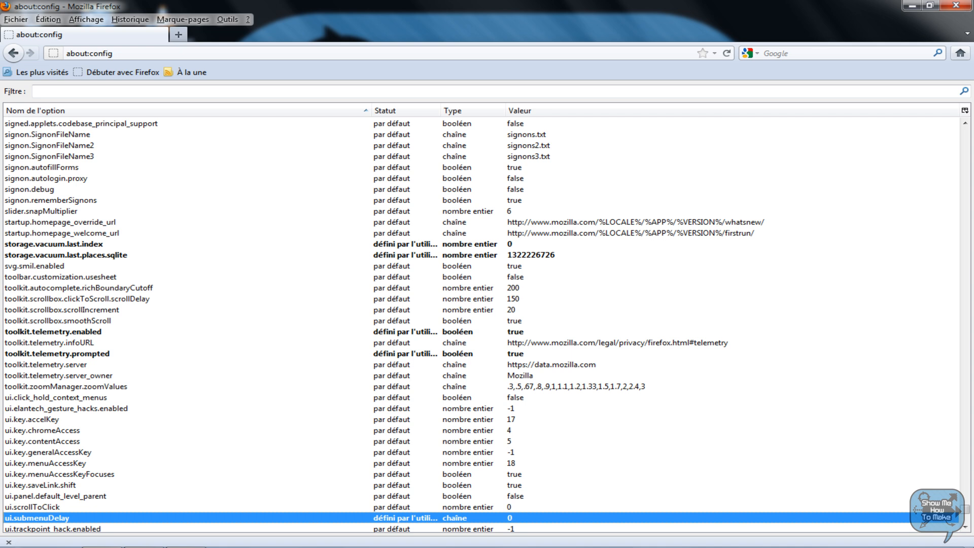
Filter the preferences by plugin.expose_full_path and switch the plugin.expose_full_path preference to true.
mouse_move(507, 529)
left_click(205, 92)
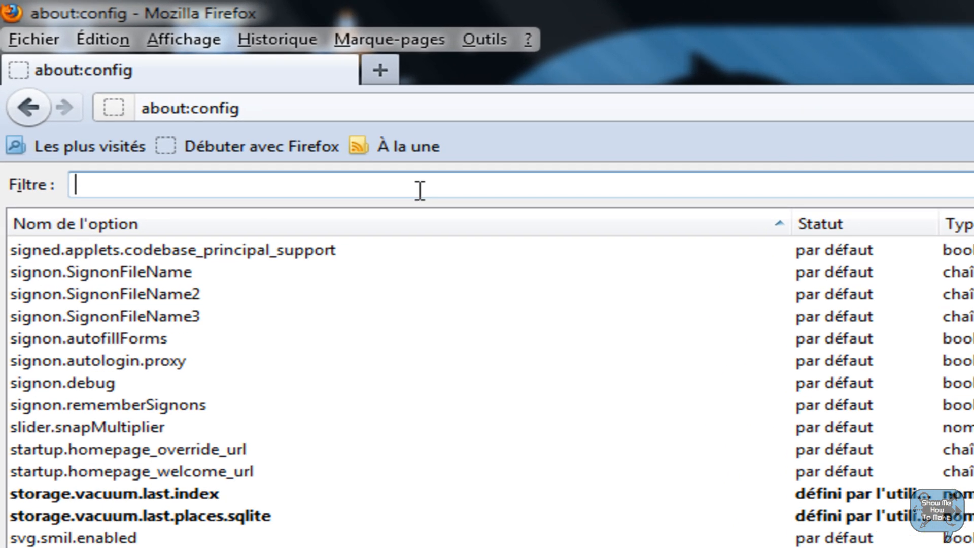
type("plug")
type("i")
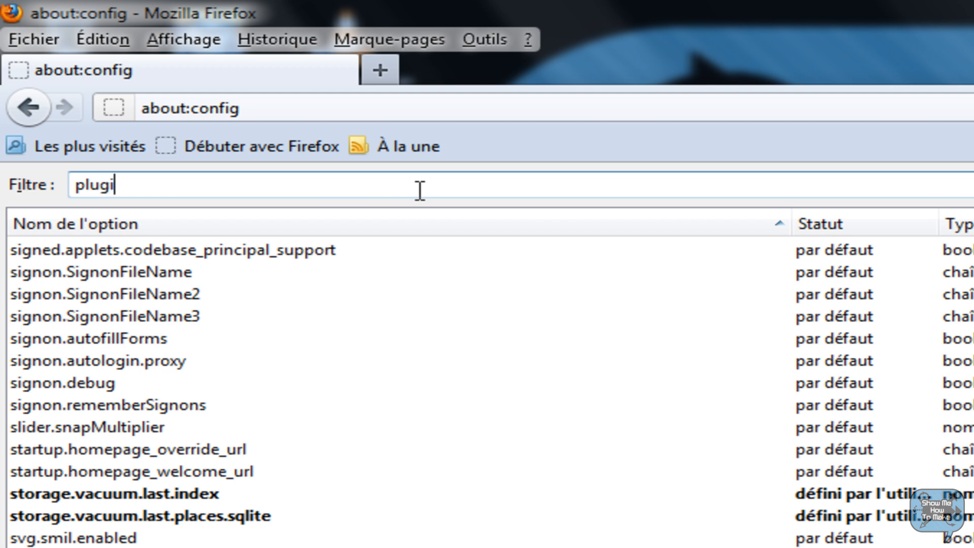
type("n.expose.")
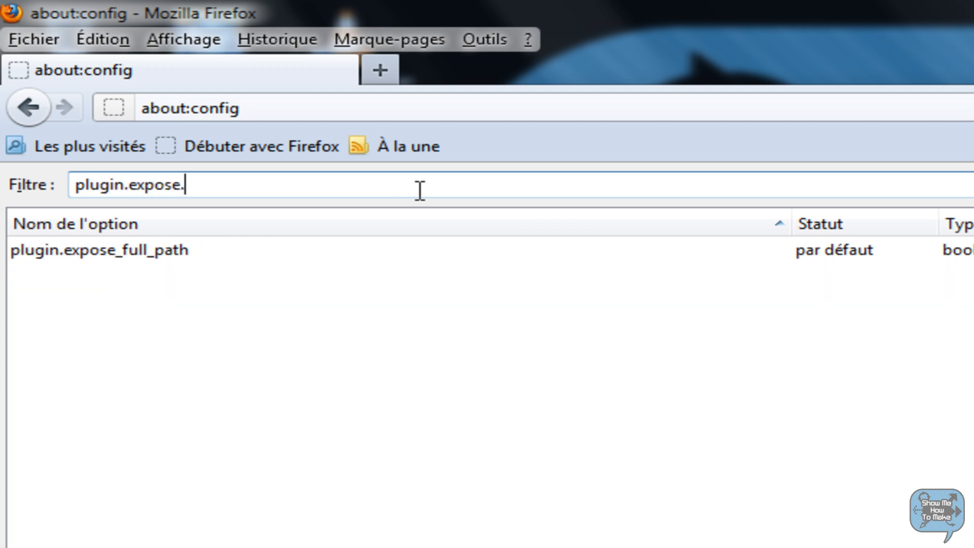
key("BackSpace")
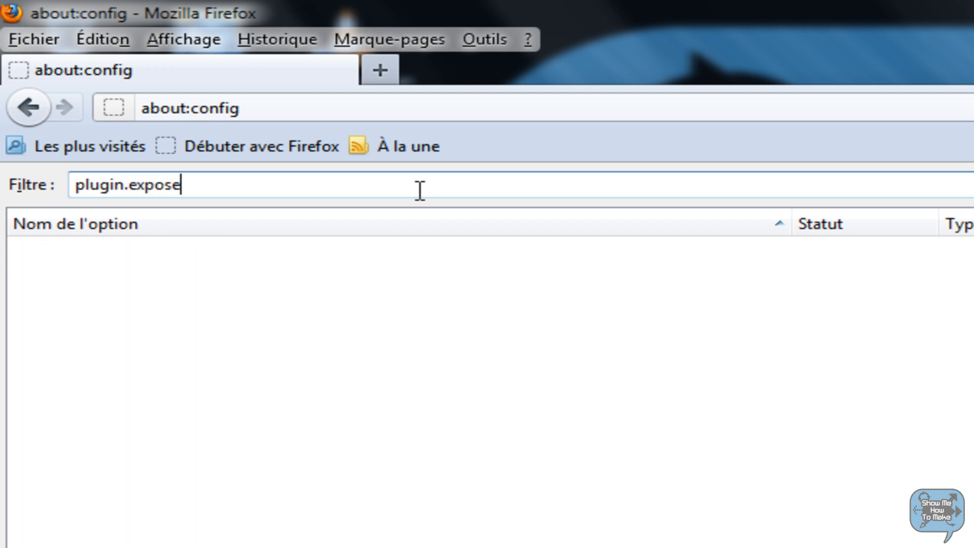
type("_")
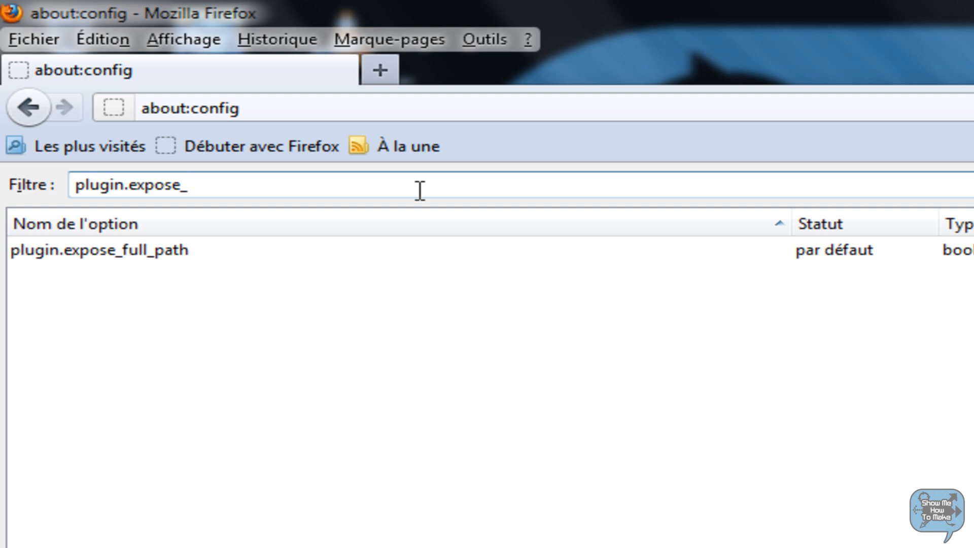
type("full_pat ch")
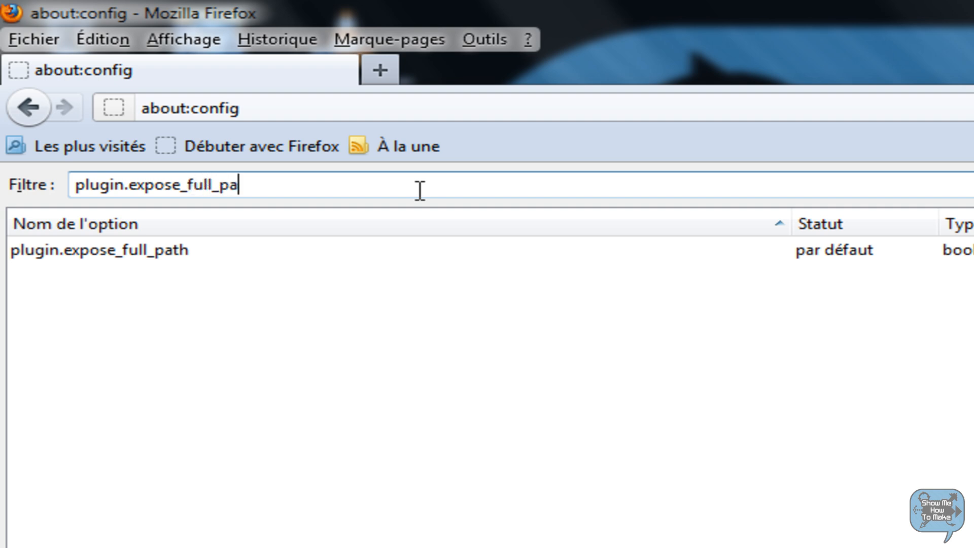
key("BackSpace")
key("BackSpace")
key("BackSpace")
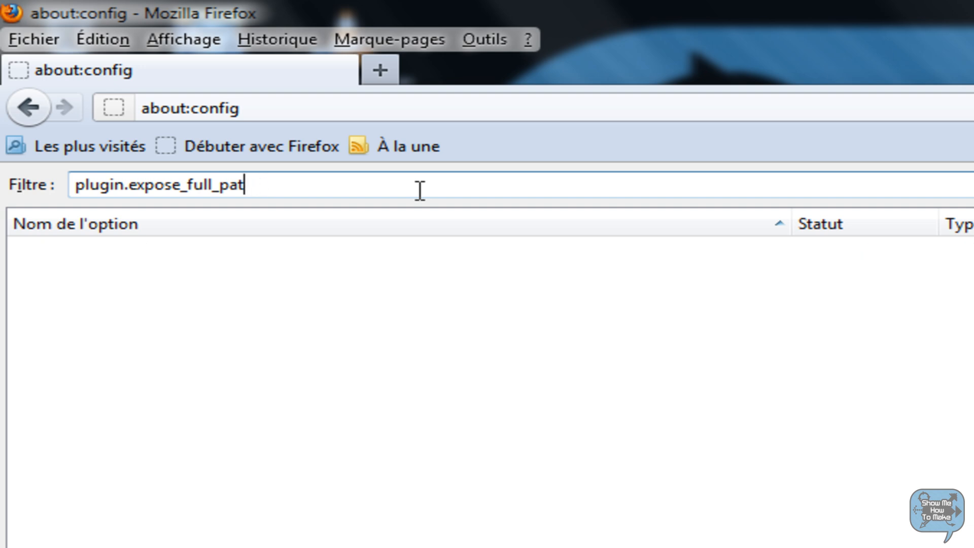
type("ch")
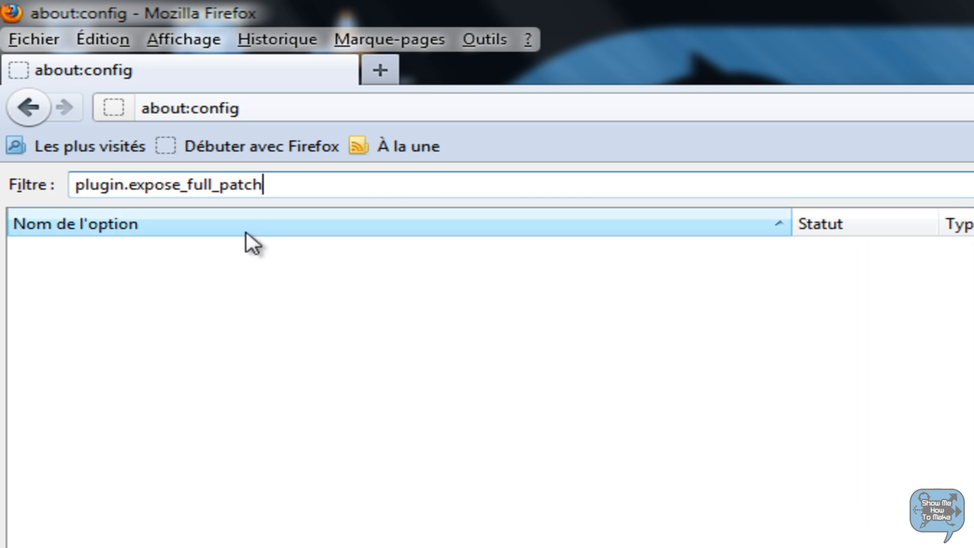
key("BackSpace")
key("BackSpace")
type("h")
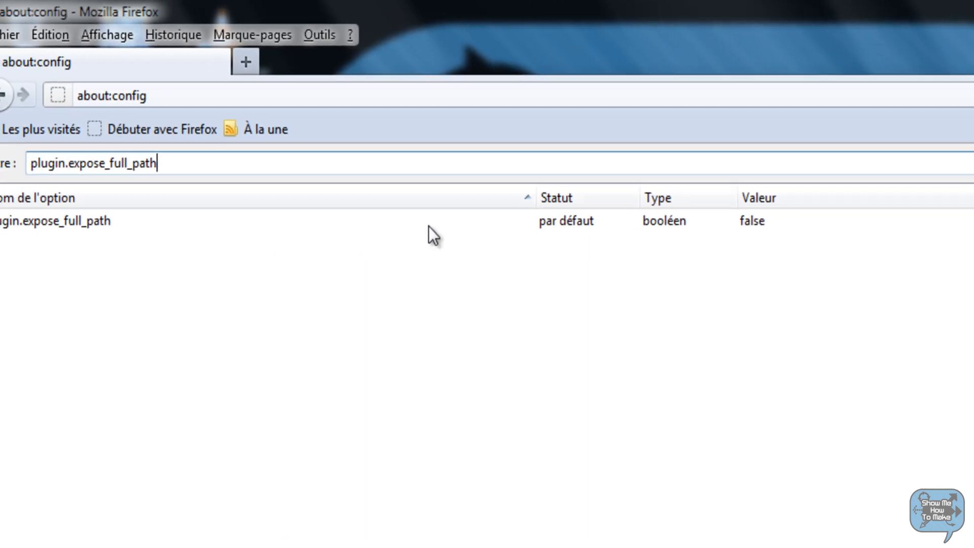
double_click(220, 222)
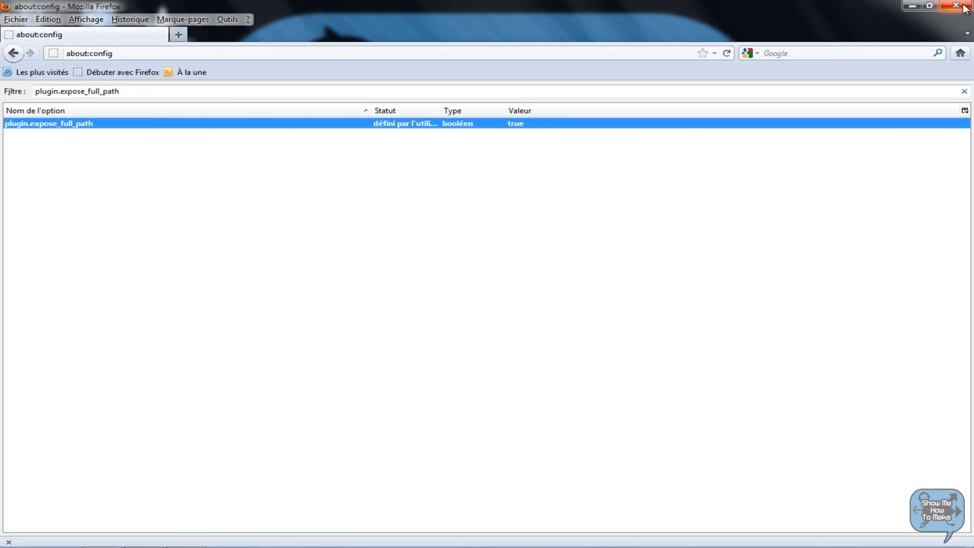
Close the Firefox window and relaunch Mozilla Firefox from the desktop.
left_click(965, 7)
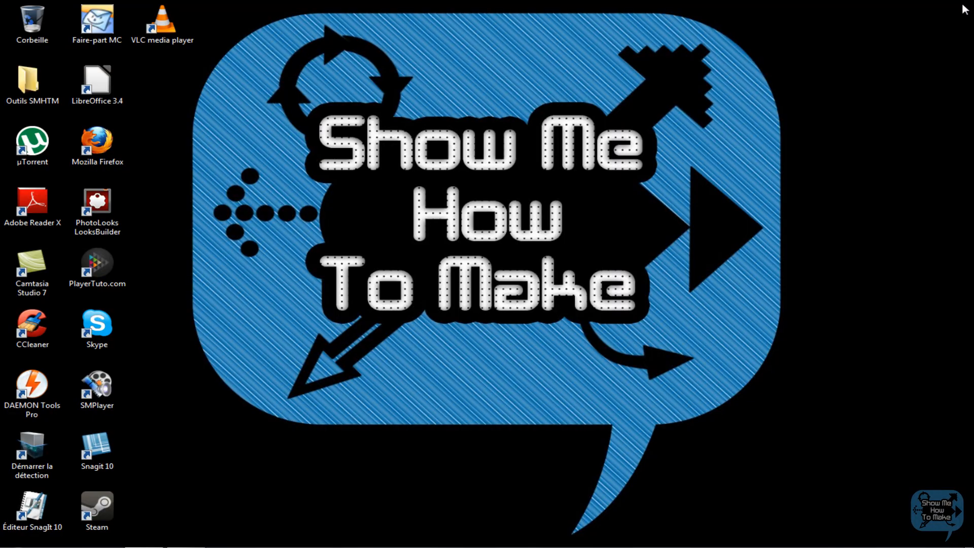
double_click(108, 146)
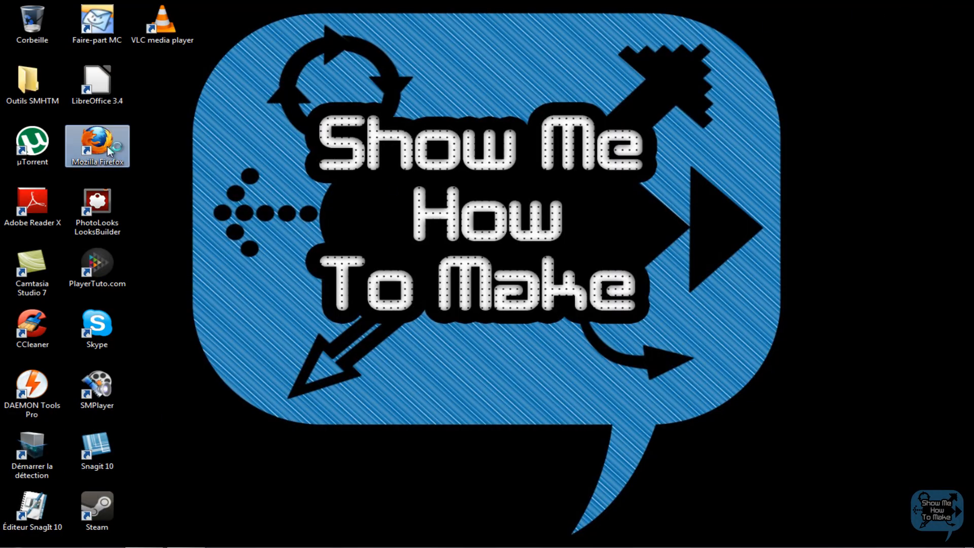